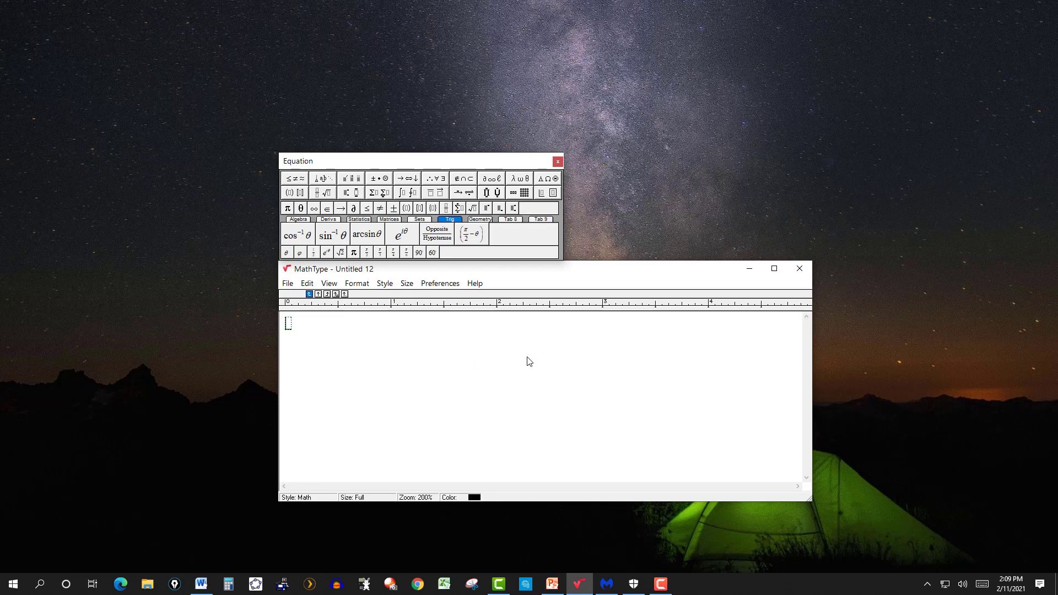
Type x and add a superscript 3 to form x³ in the Untitled 12 equation.
left_click(711, 203)
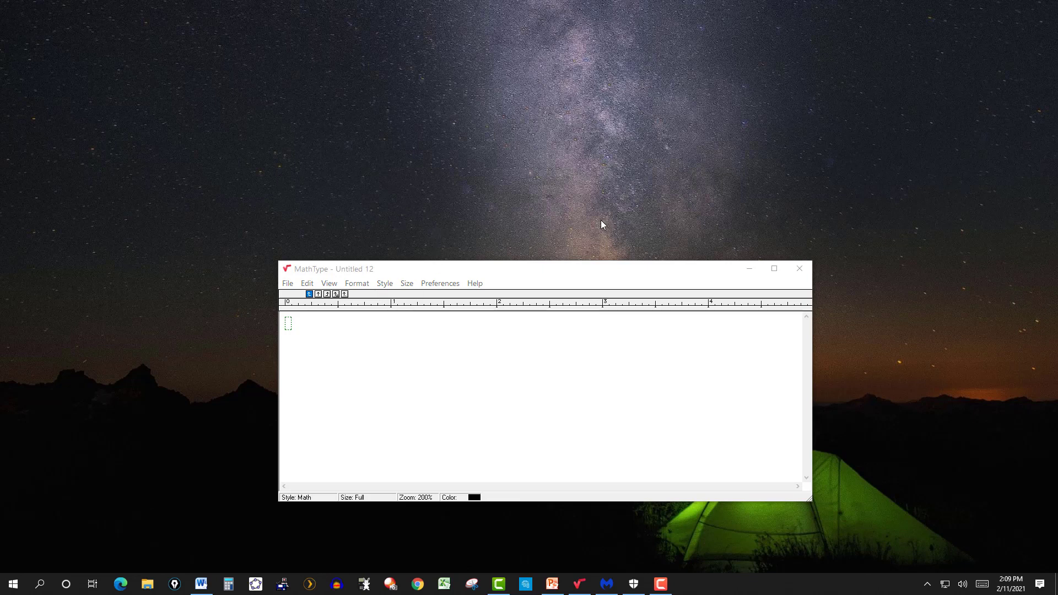
left_click(611, 337)
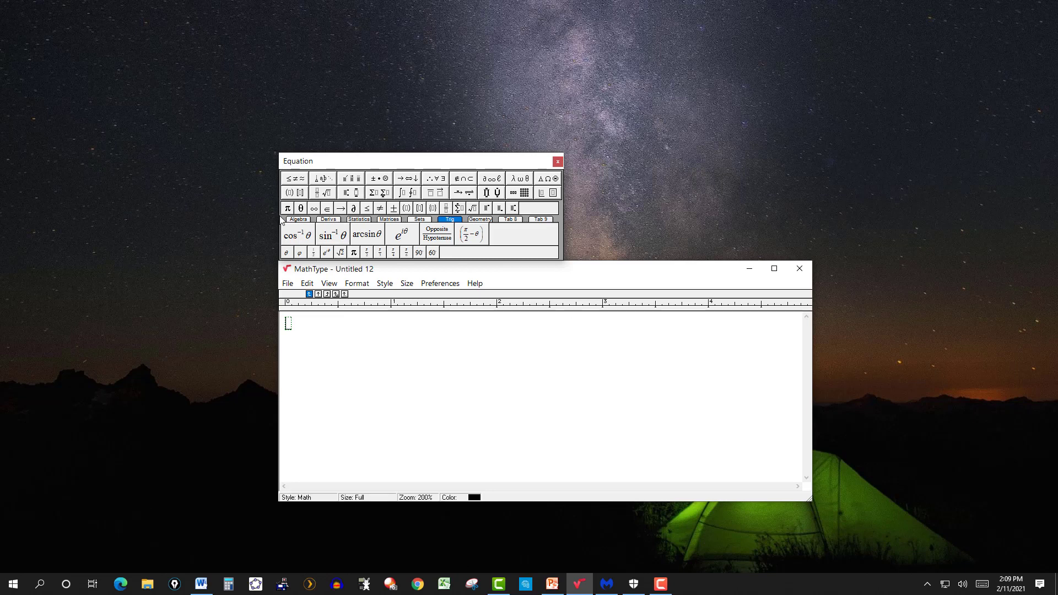
left_click(343, 196)
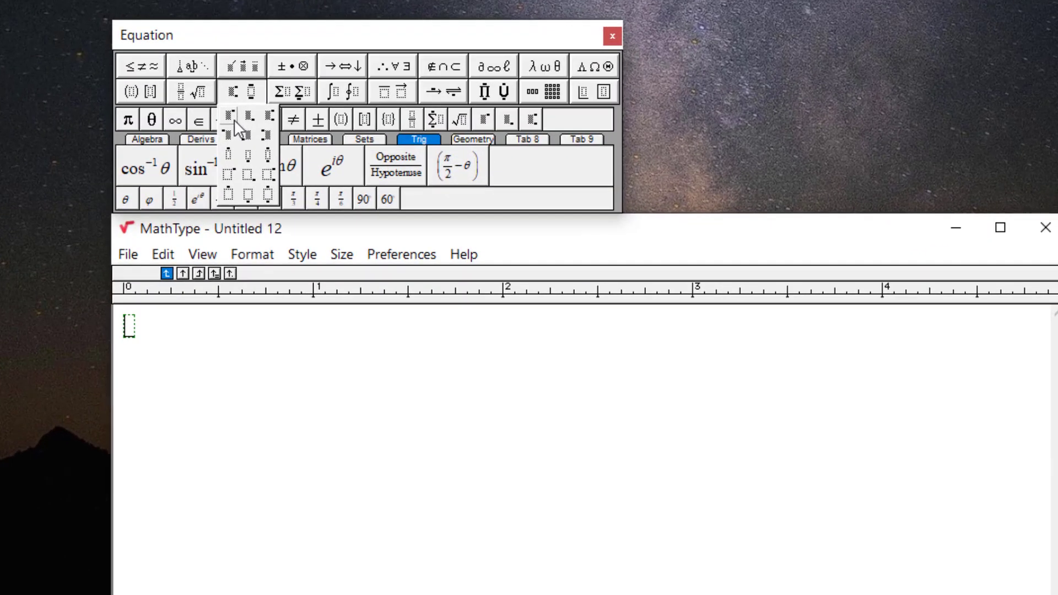
left_click(235, 120)
type("x")
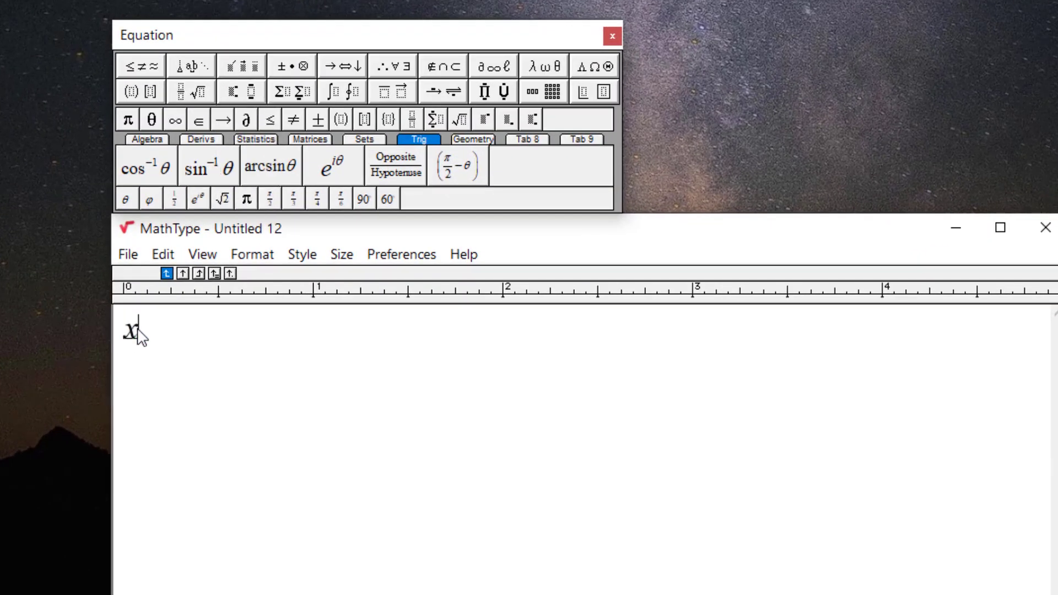
left_click(231, 91)
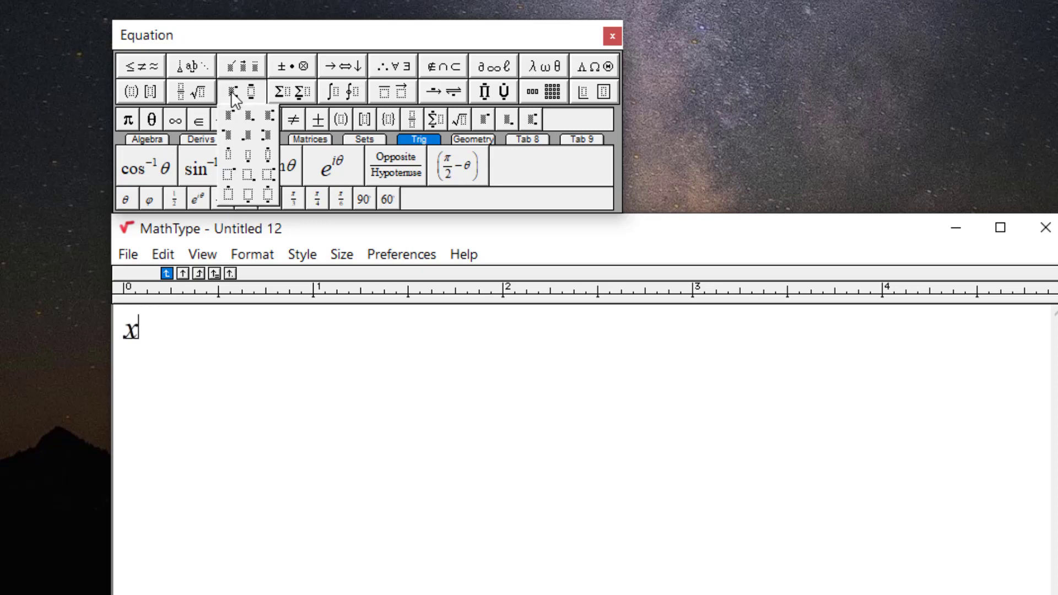
left_click(238, 121)
type("3")
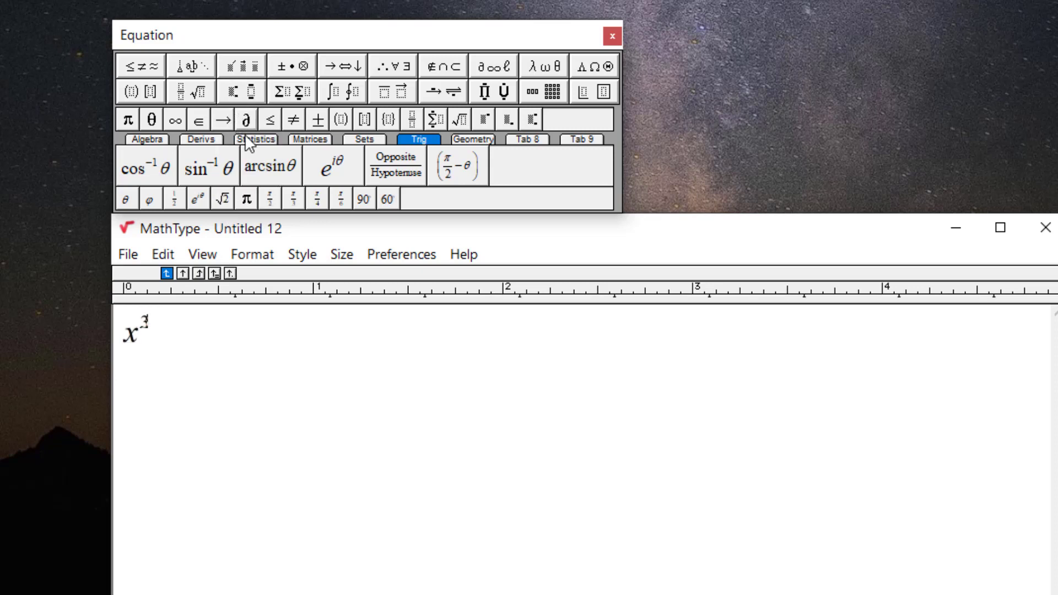
key("Tab")
Browse the Algebra, Derivs, Statistics, Matrices and Sets template tabs, then delete x³.
left_click(146, 139)
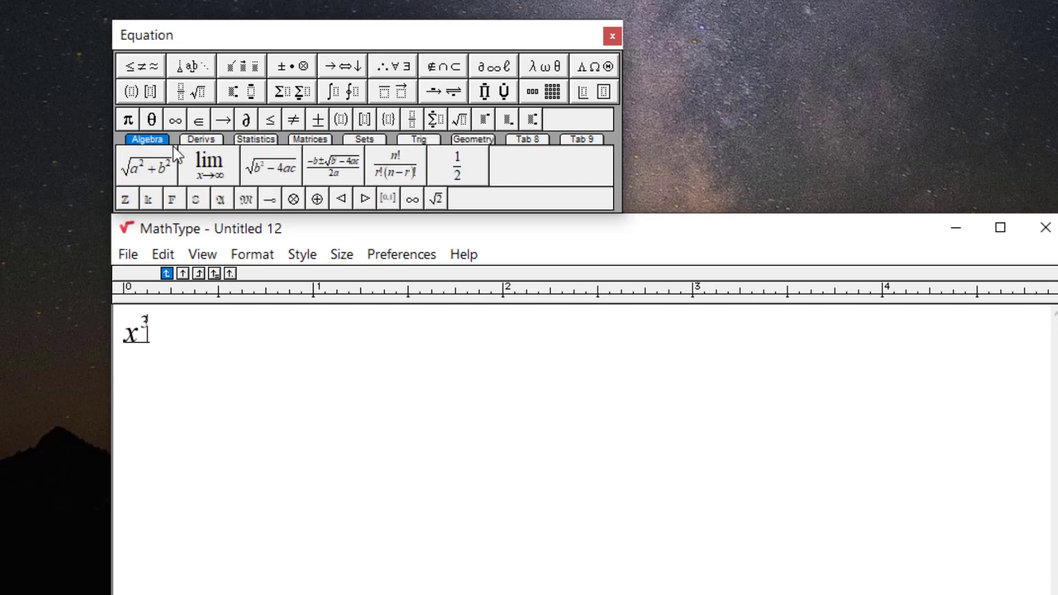
left_click(205, 139)
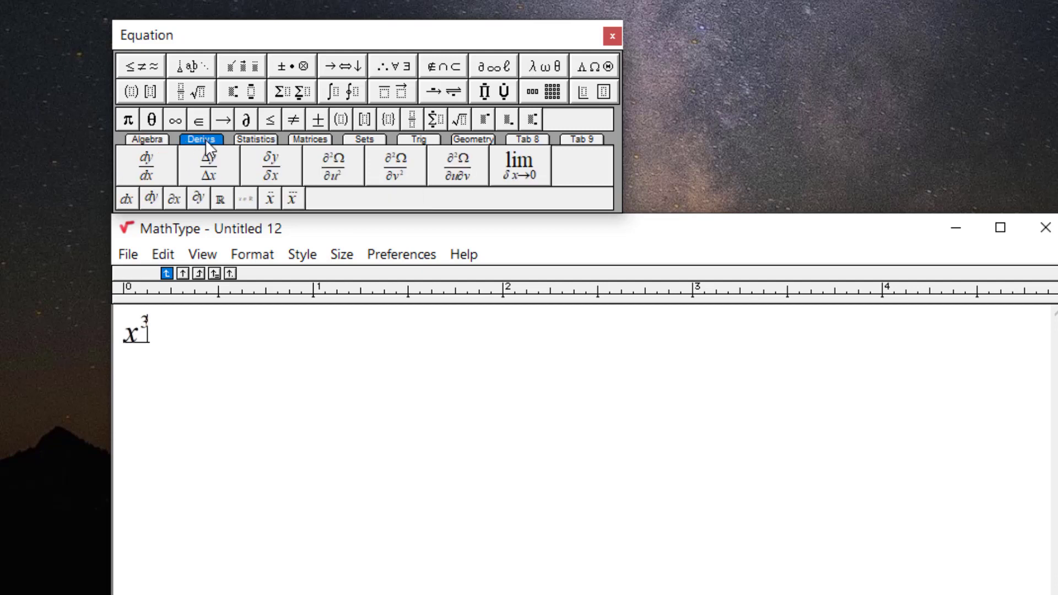
left_click(263, 140)
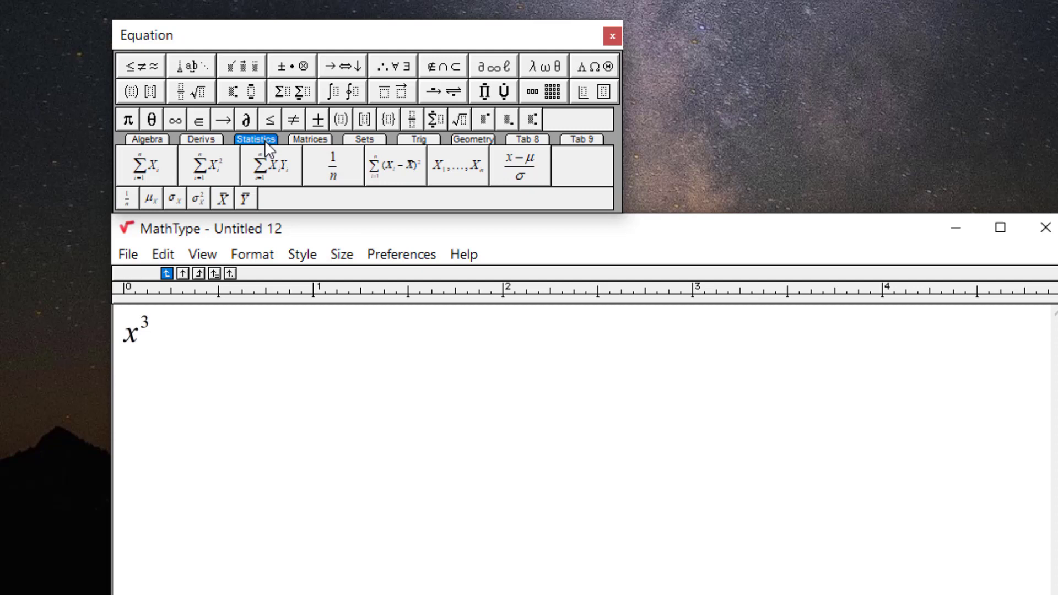
left_click(322, 142)
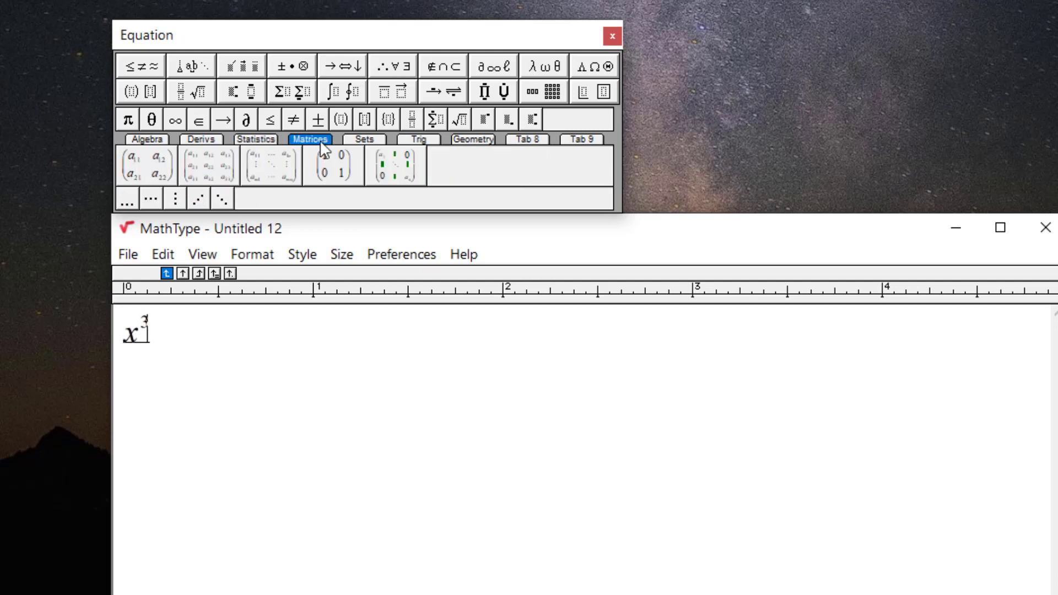
left_click(380, 140)
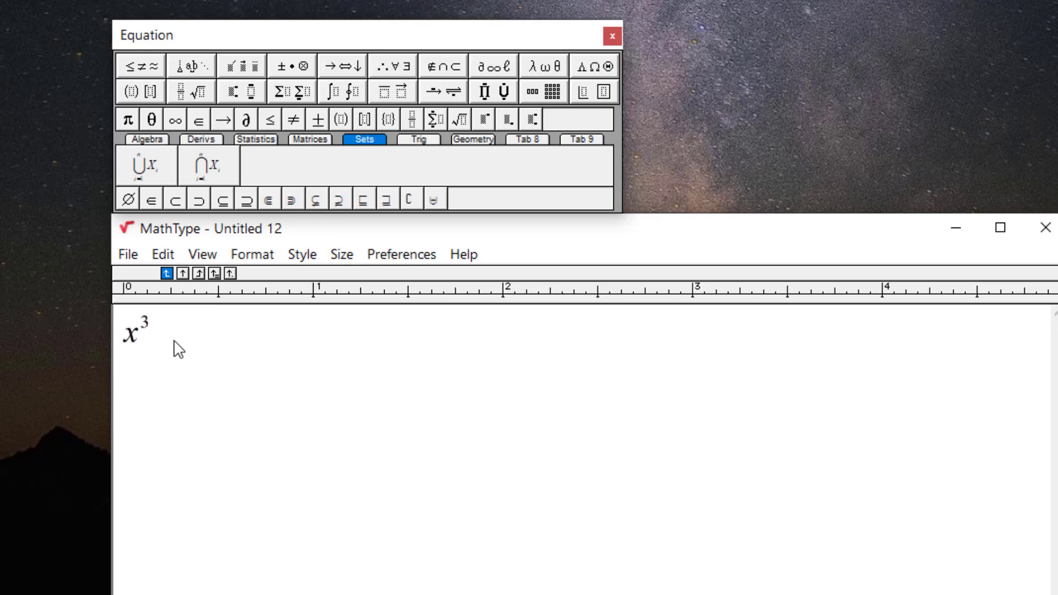
key("shift+Left")
key("BackSpace")
key("BackSpace")
key("BackSpace")
Insert the quadratic formula template from the Algebra tab and close the equation window.
left_click(145, 140)
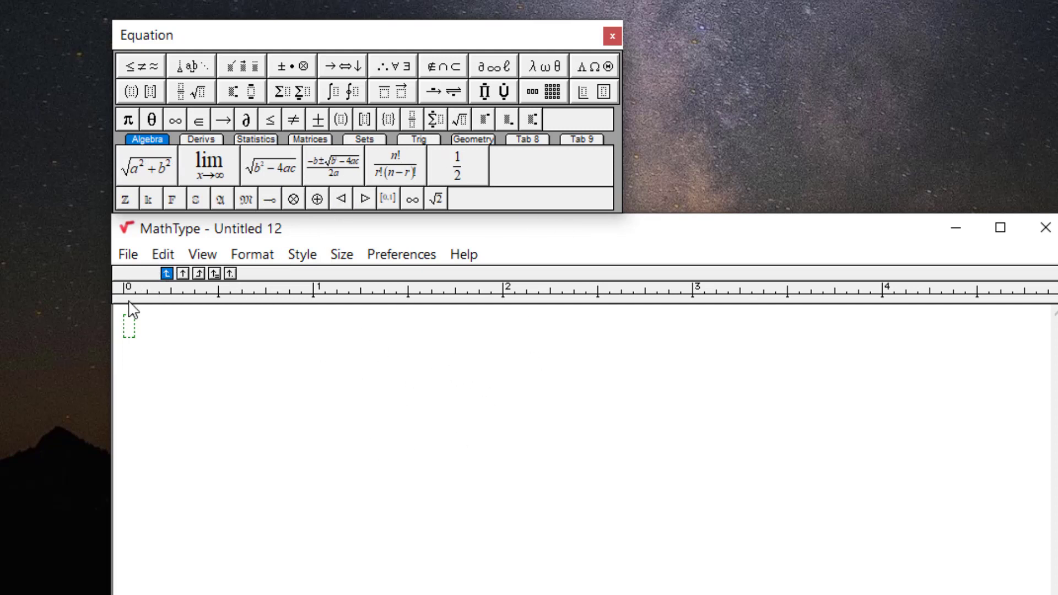
left_click(348, 175)
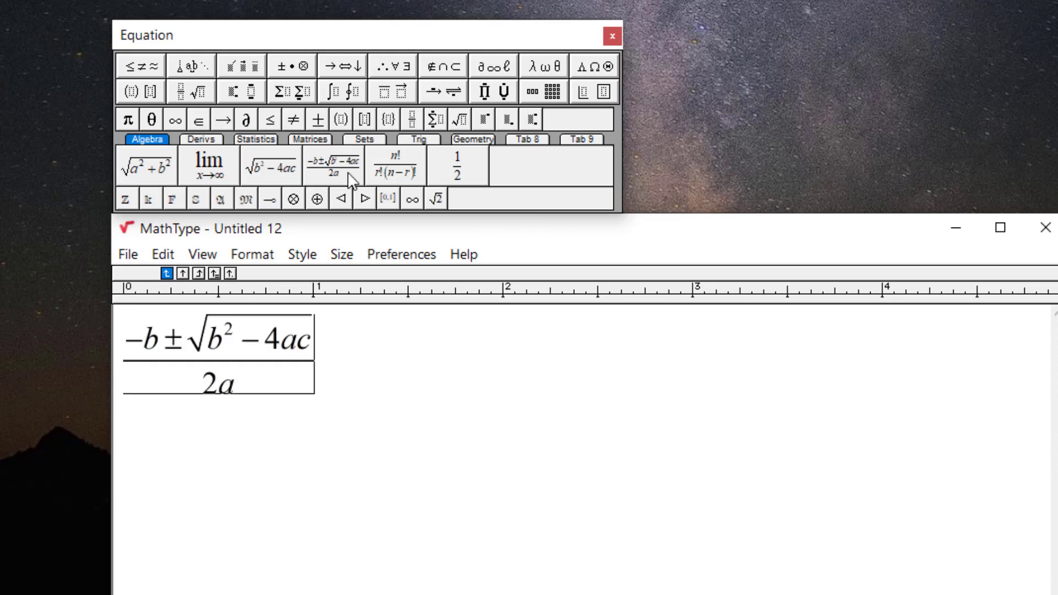
left_click(1046, 230)
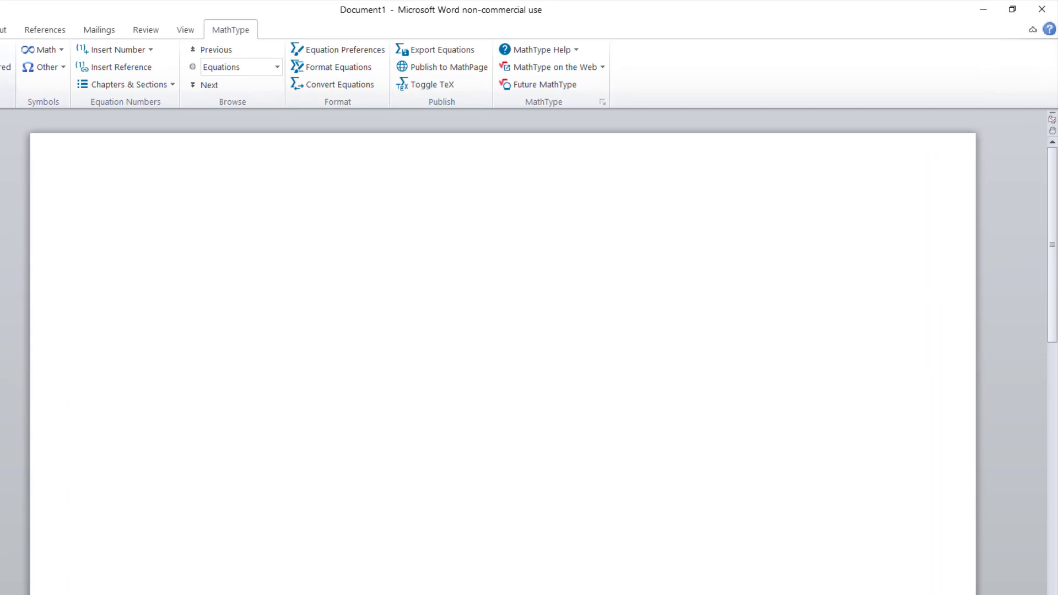
Add an inline MathType equation x³ = 8 to Document1, using the superscript template.
key("ctrl+alt+q")
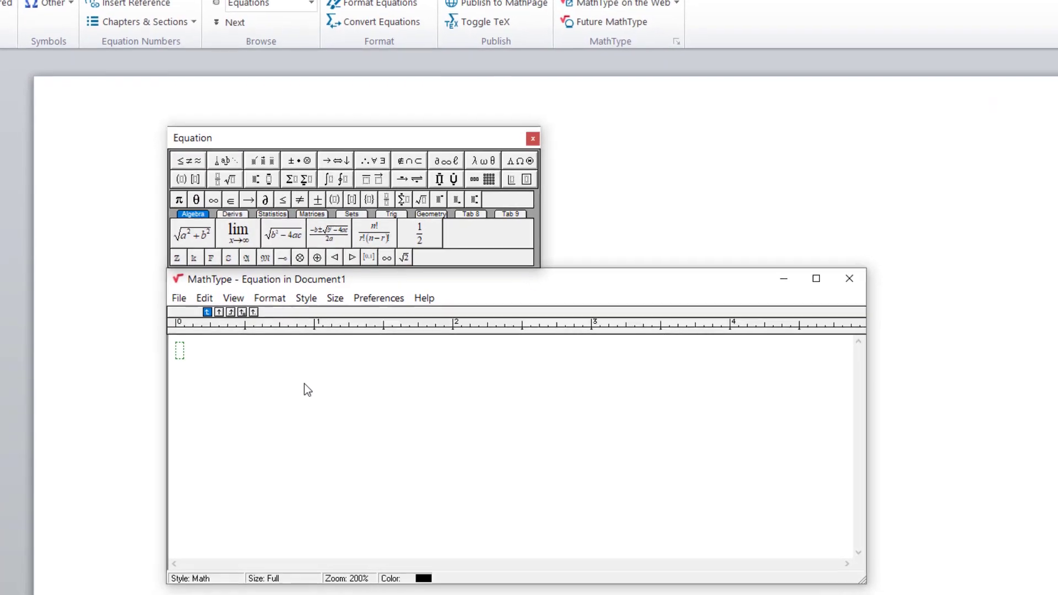
type("x")
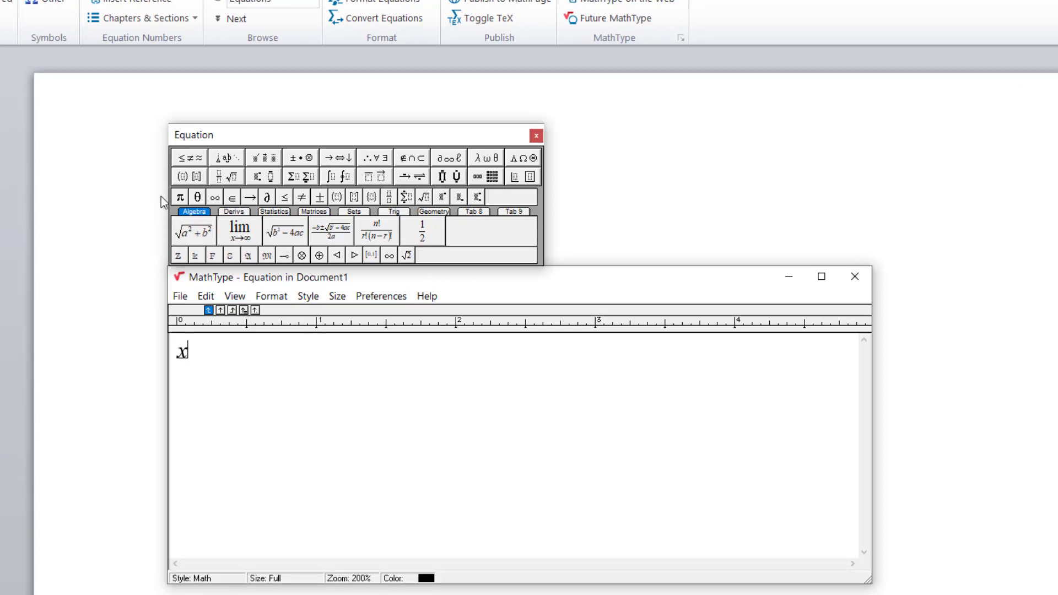
left_click(254, 183)
left_click(258, 192)
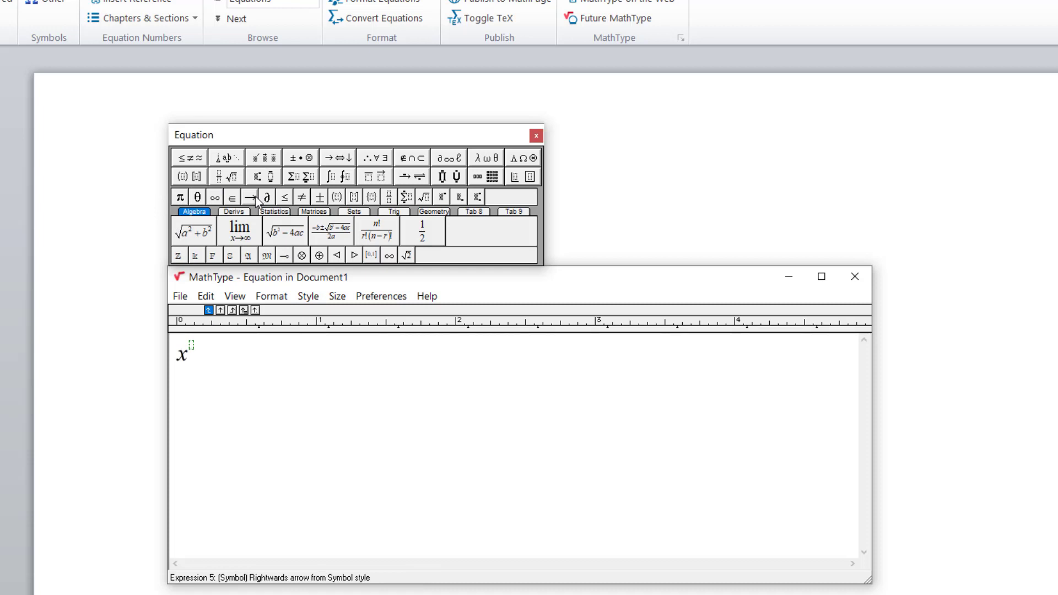
type("3")
left_click(221, 366)
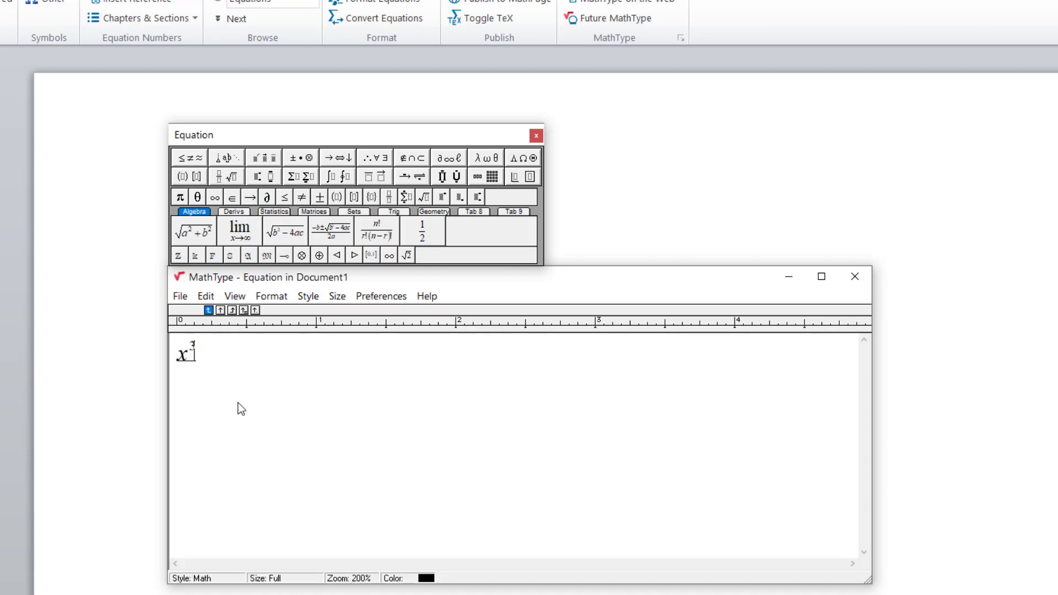
type("=8")
left_click(854, 277)
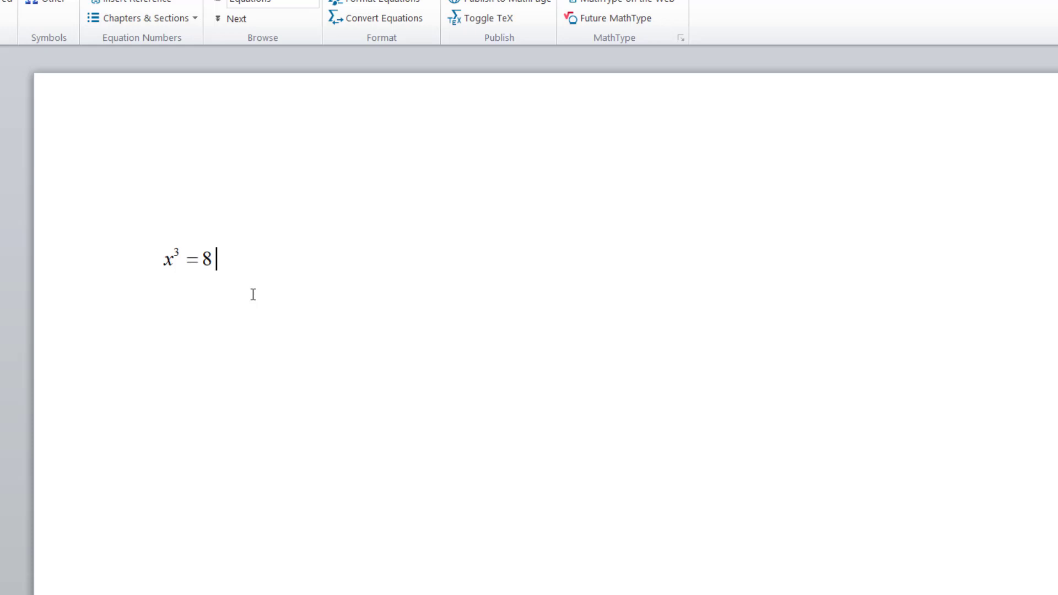
Edit the equation to replace 8 with 27, then place the caret below it.
double_click(182, 260)
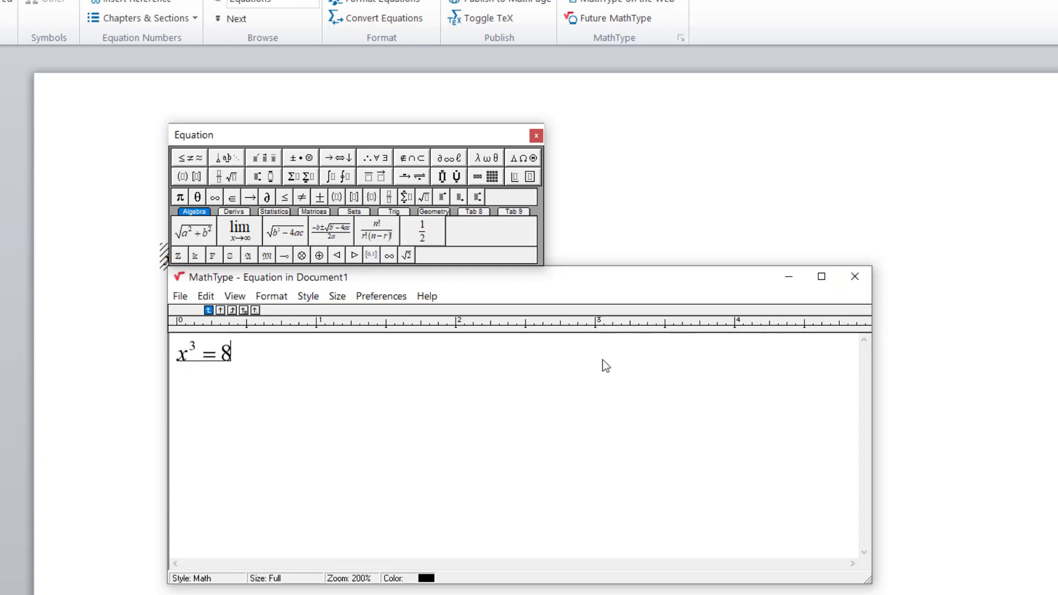
key("BackSpace")
type("27")
left_click(852, 283)
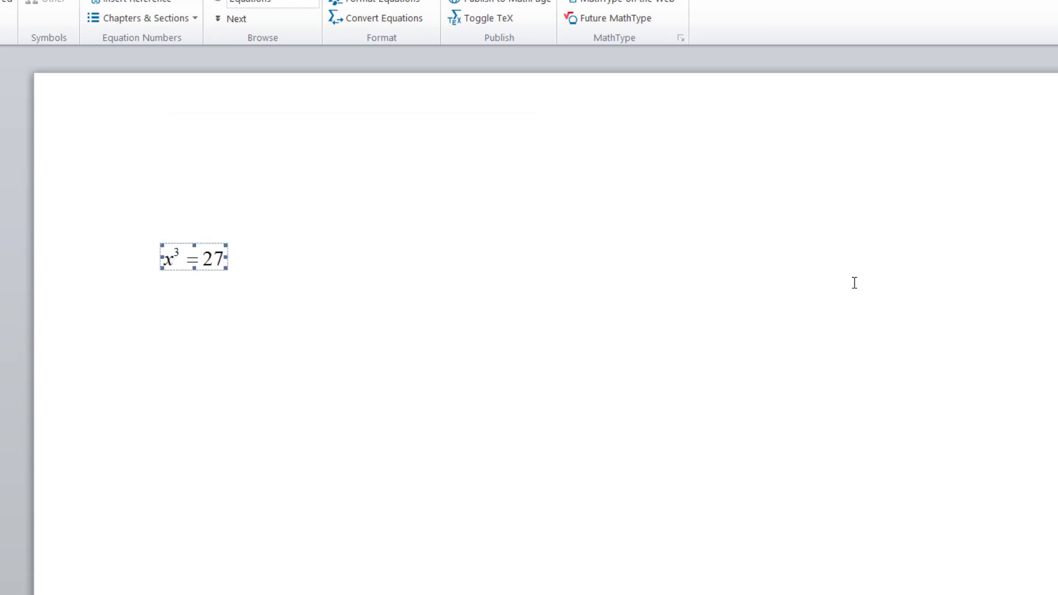
left_click(331, 281)
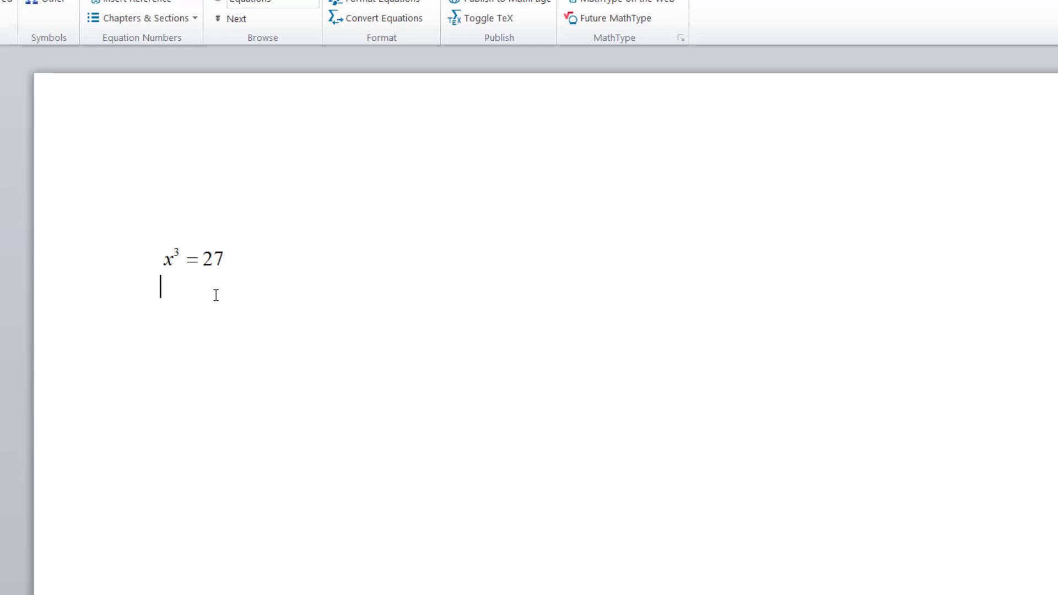
On a new line, insert the quadratic formula as an inline MathType equation.
key("Return")
key("ctrl+alt+q")
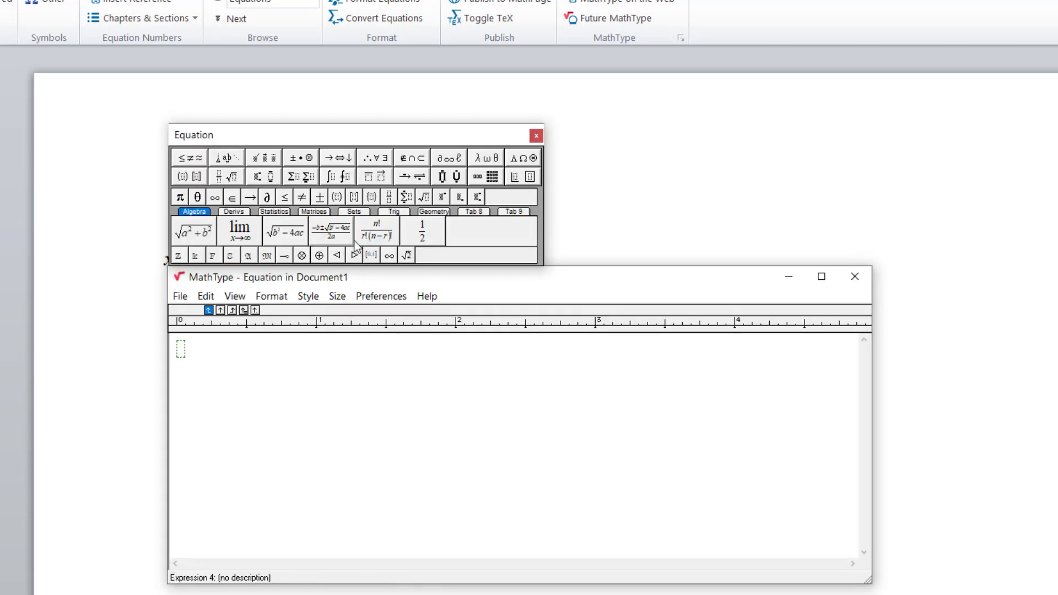
left_click(335, 230)
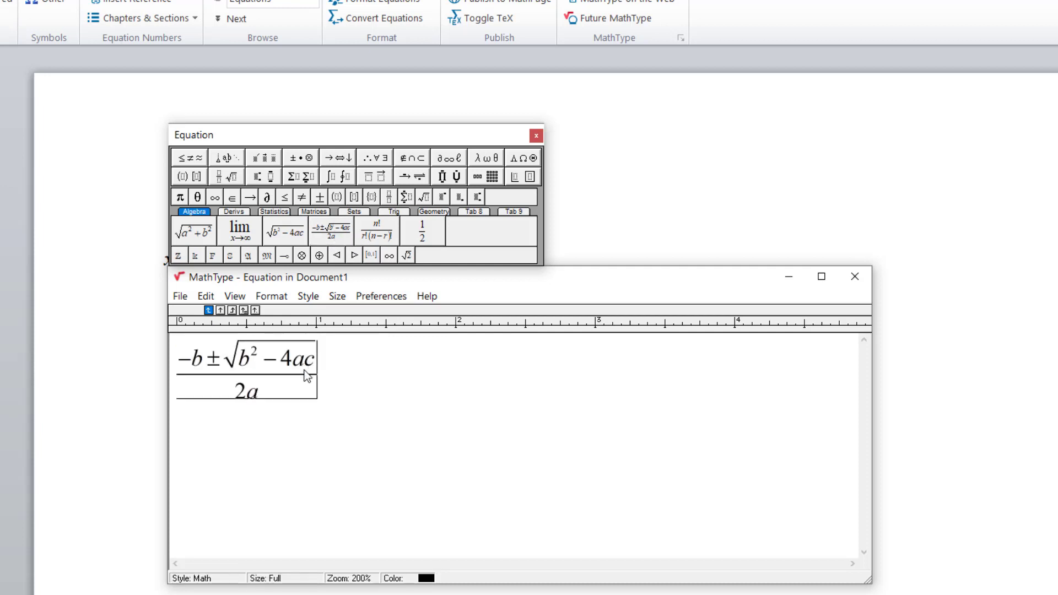
left_click(855, 277)
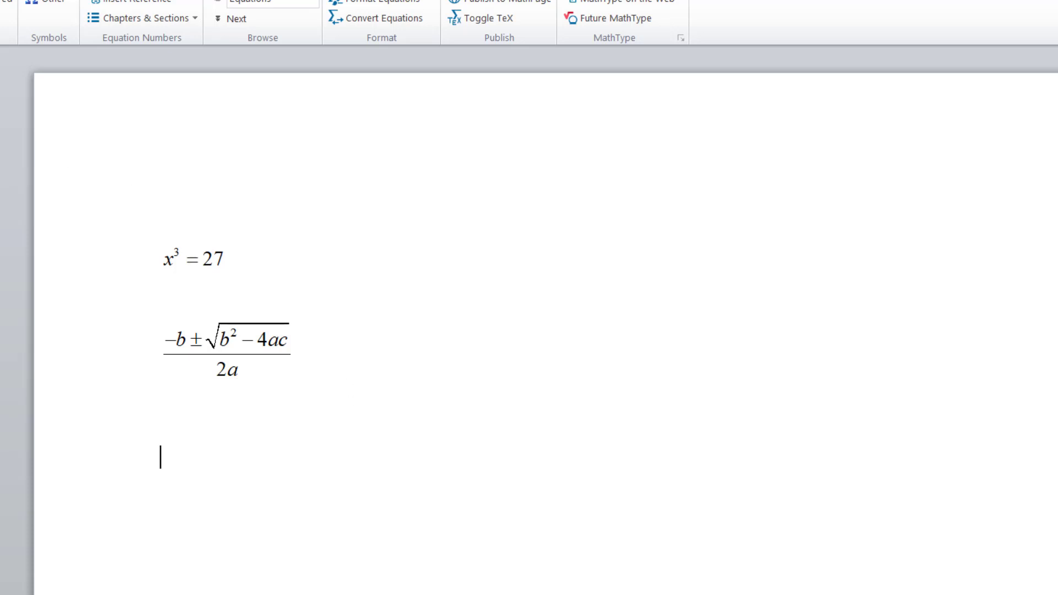
Insert the √(a² + b²) template as a third inline equation and hide the palette.
key("alt+q")
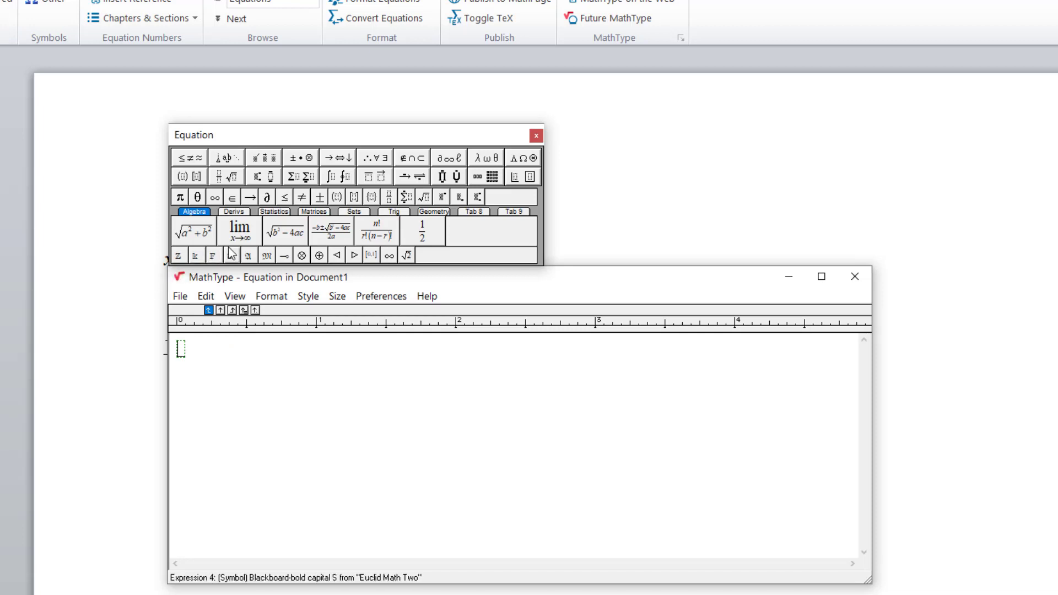
left_click(194, 232)
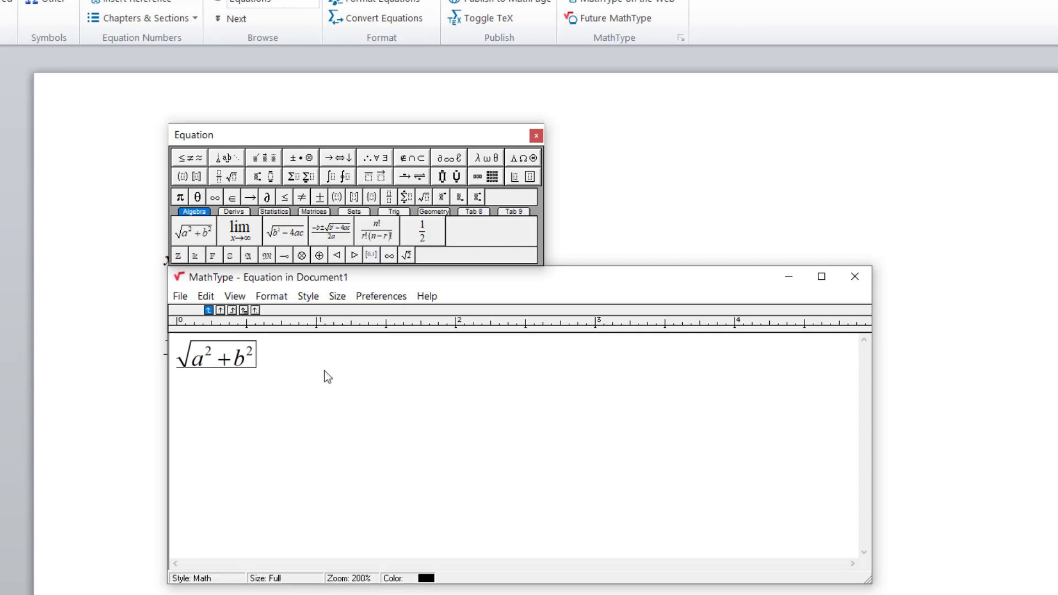
left_click(536, 137)
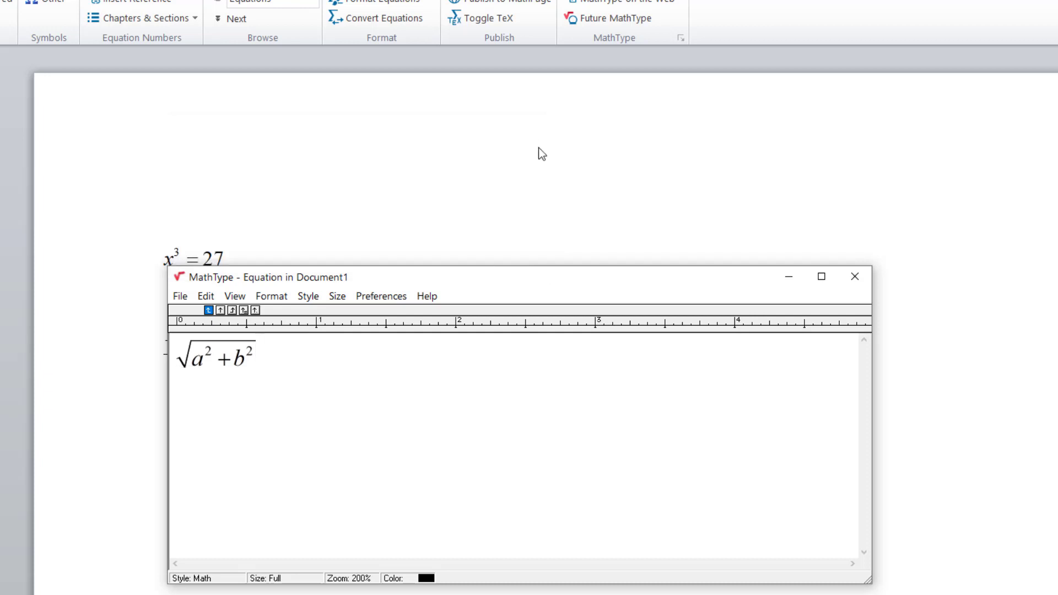
left_click(866, 281)
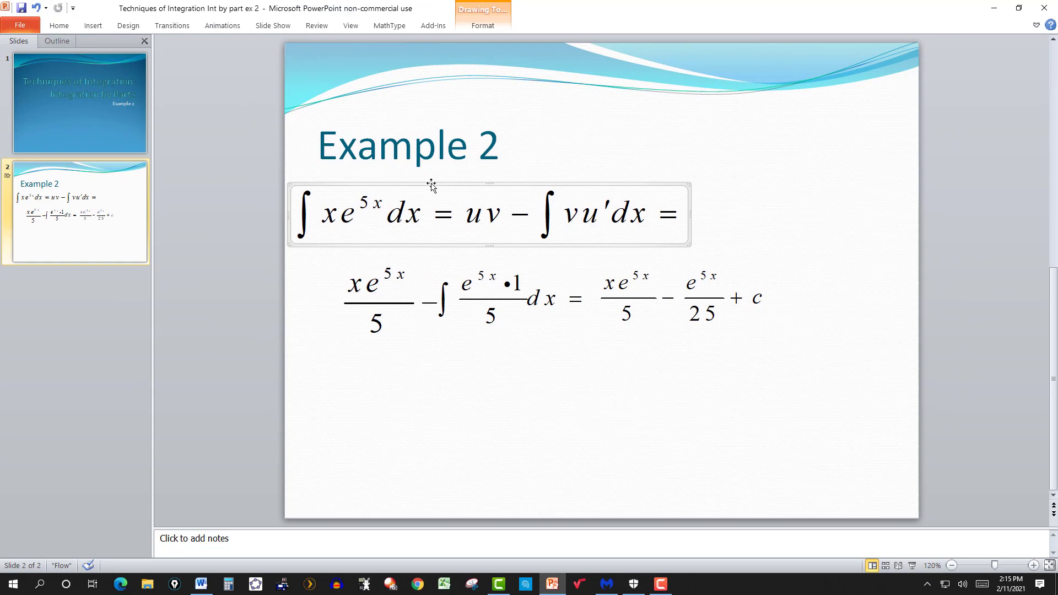
Open the Example 2 integral equation for editing, then close the equation editor window.
double_click(489, 220)
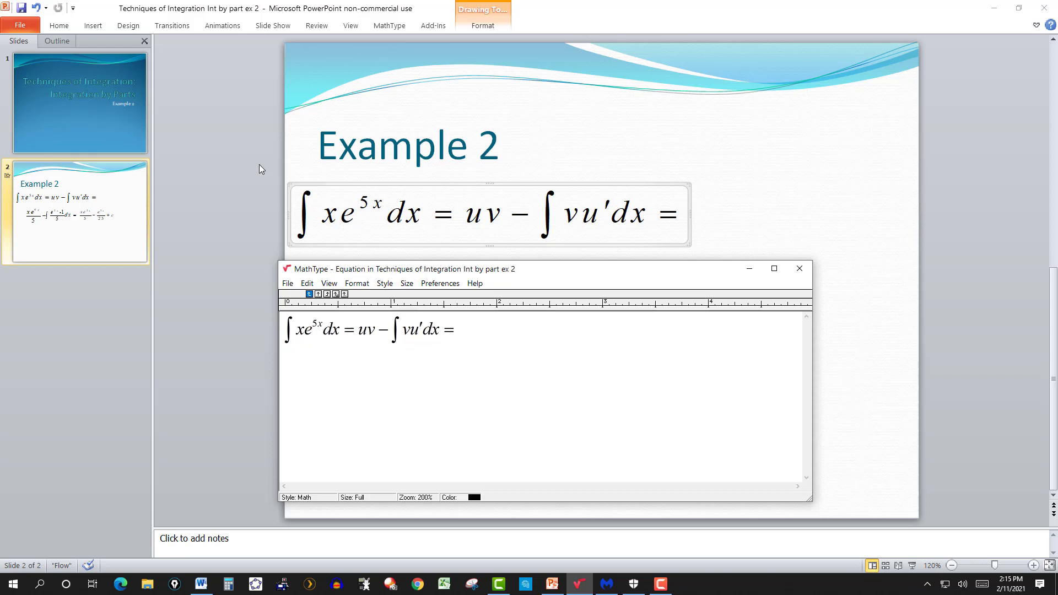
left_click(745, 241)
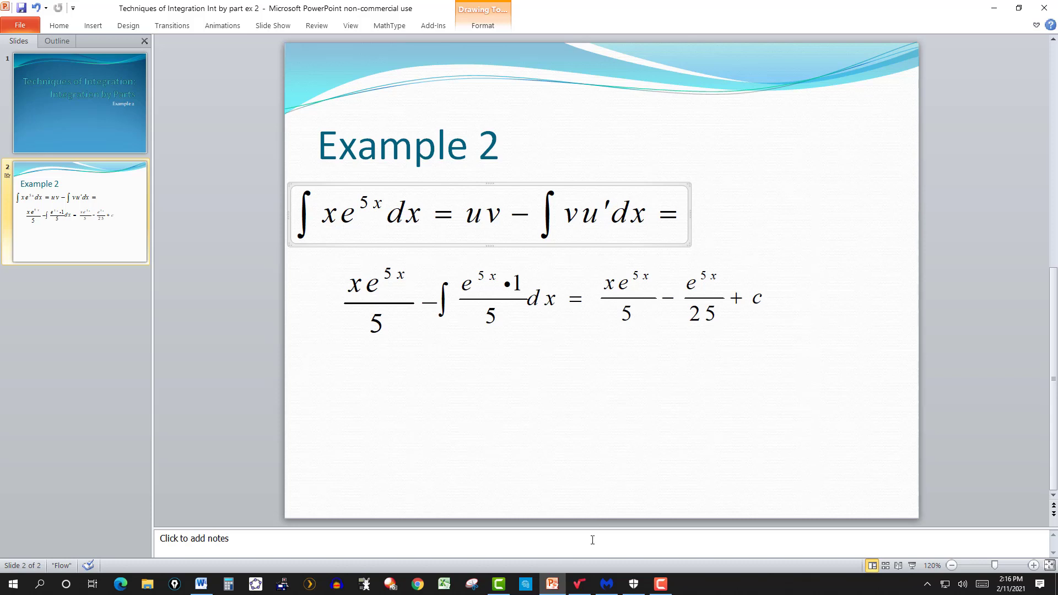
left_click(579, 584)
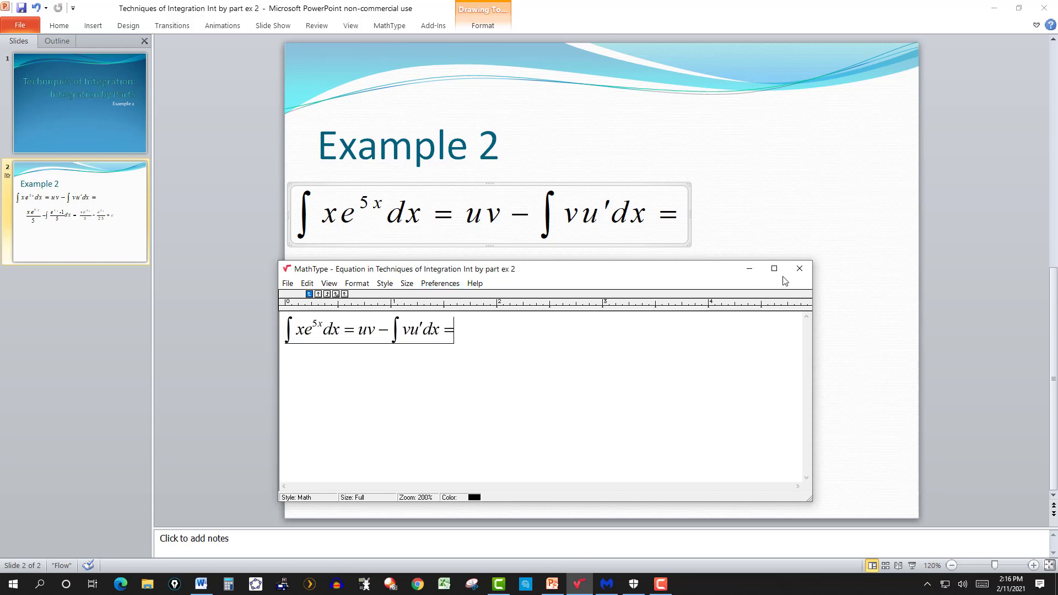
left_click(804, 274)
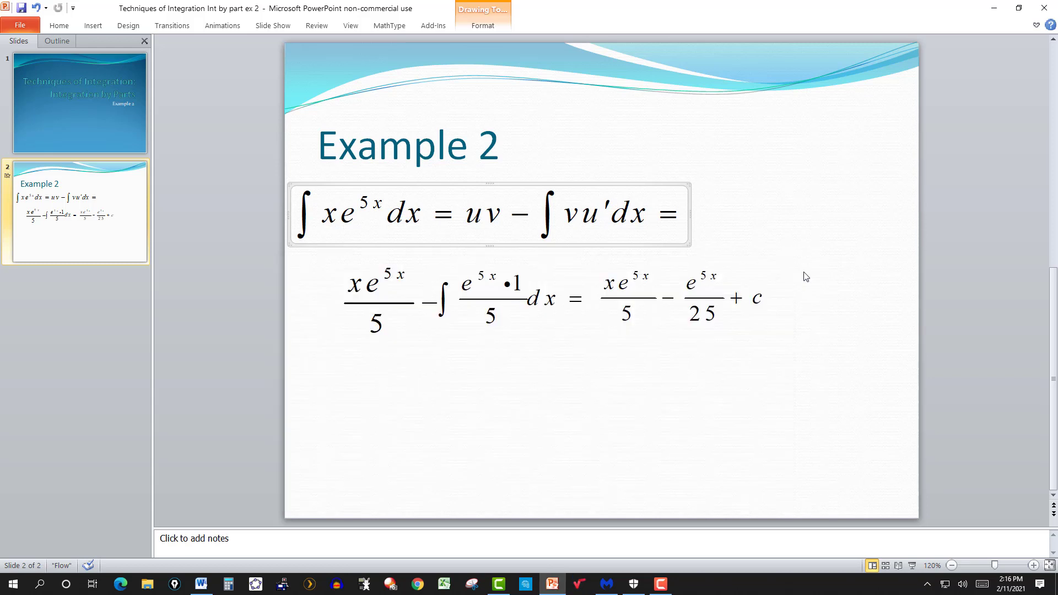
Close the presentation with Don't Save, return to Word, and dismiss an empty inline equation.
left_click(1044, 8)
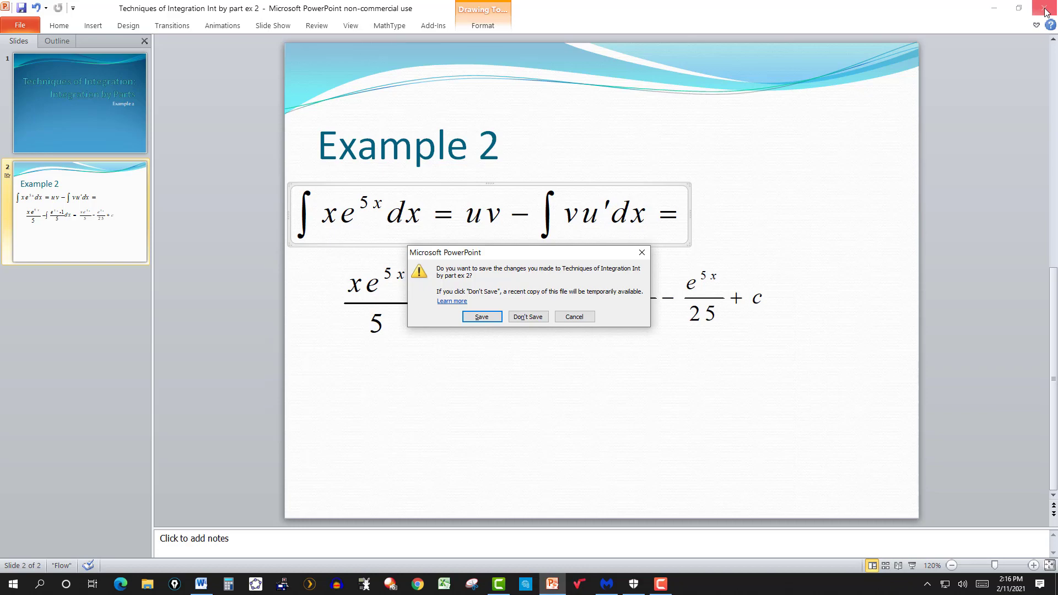
left_click(534, 317)
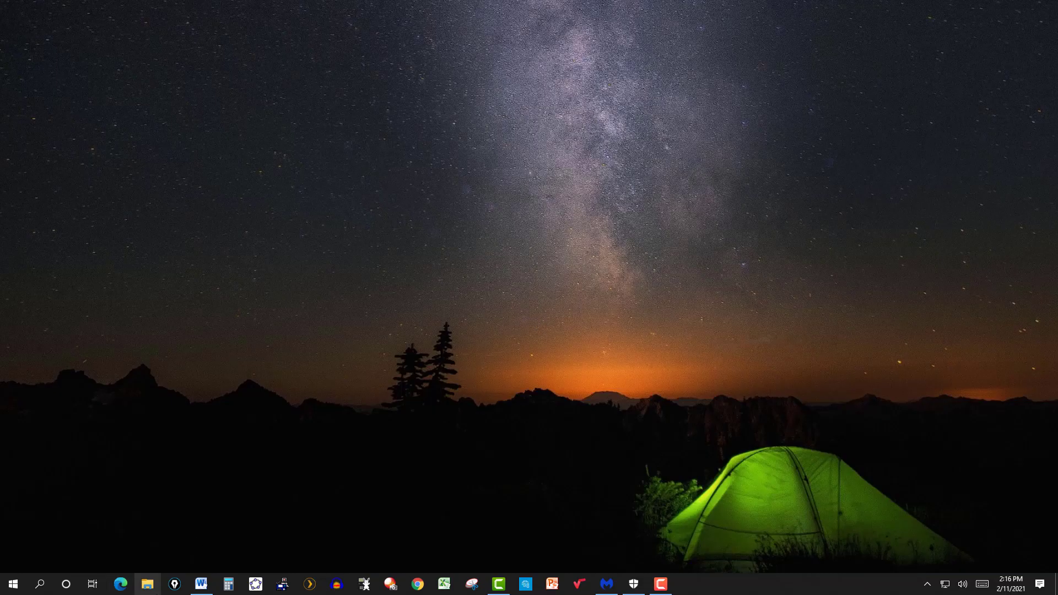
left_click(200, 585)
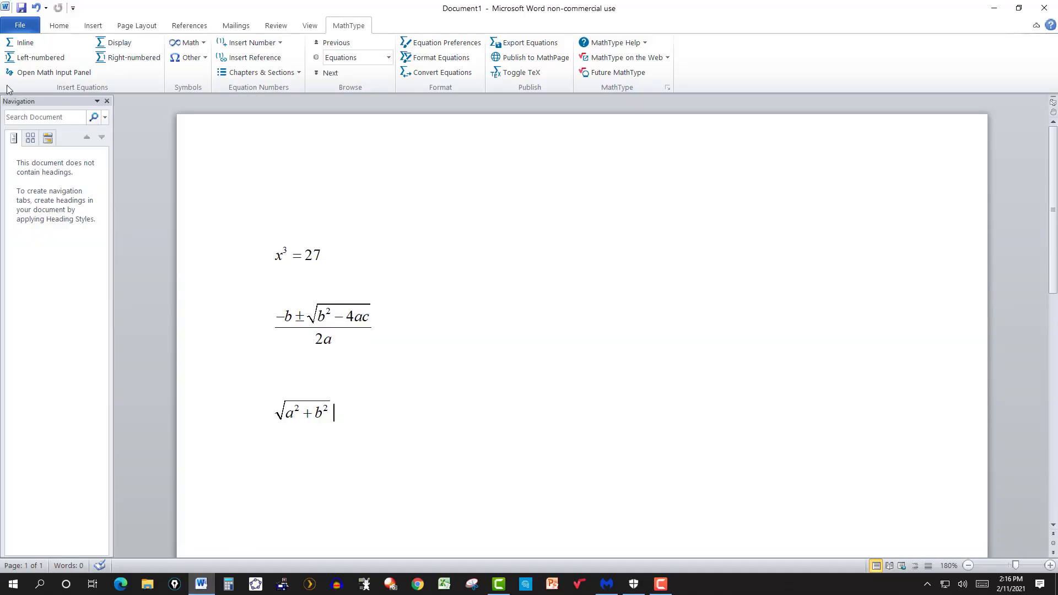
left_click(27, 48)
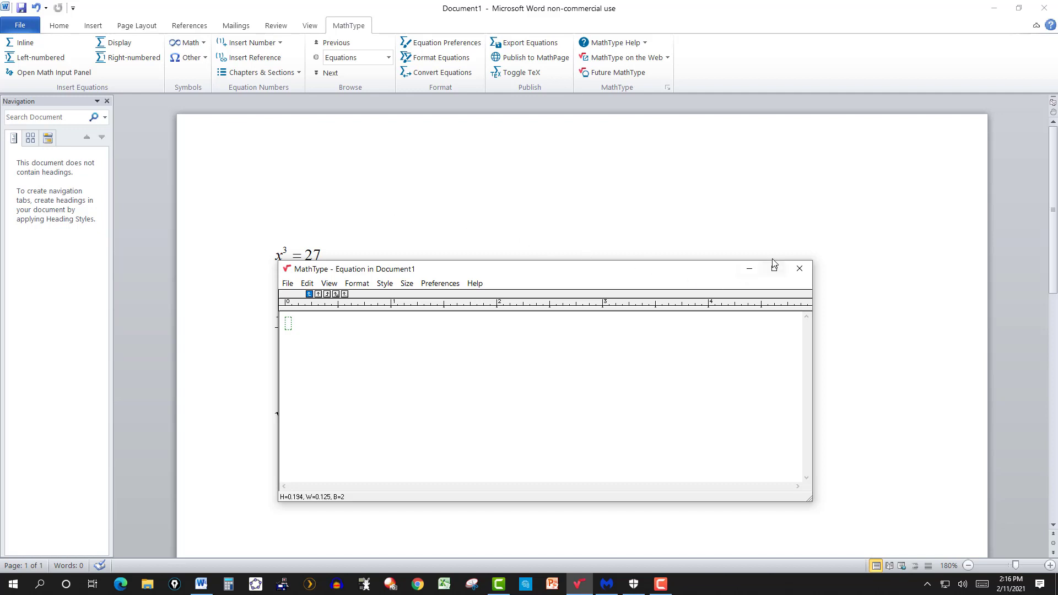
left_click(800, 268)
Minimize Word and restore the empty Untitled 14 MathType window from the taskbar.
left_click(996, 10)
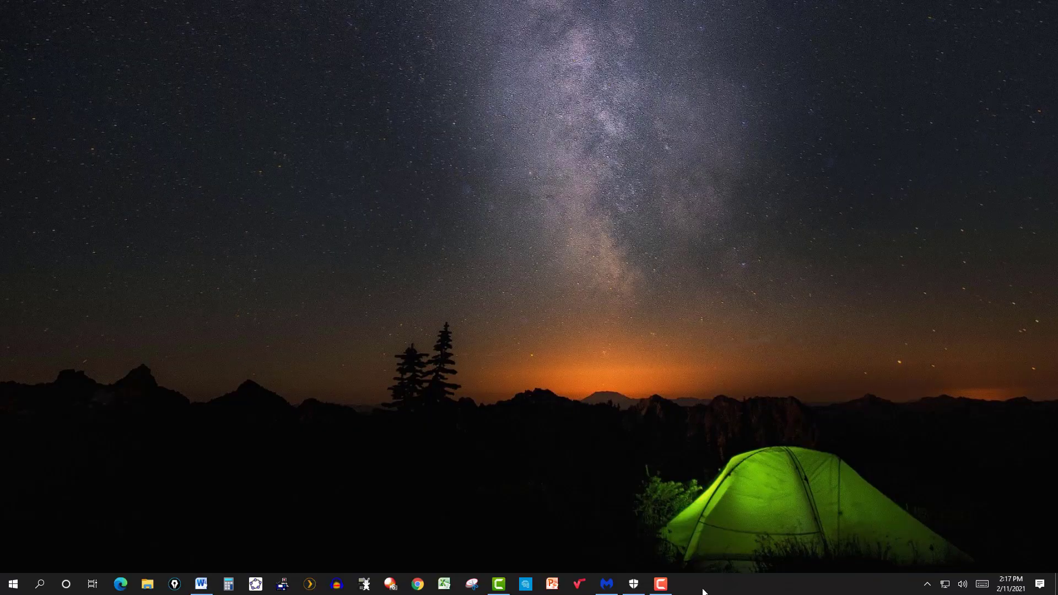
left_click(581, 585)
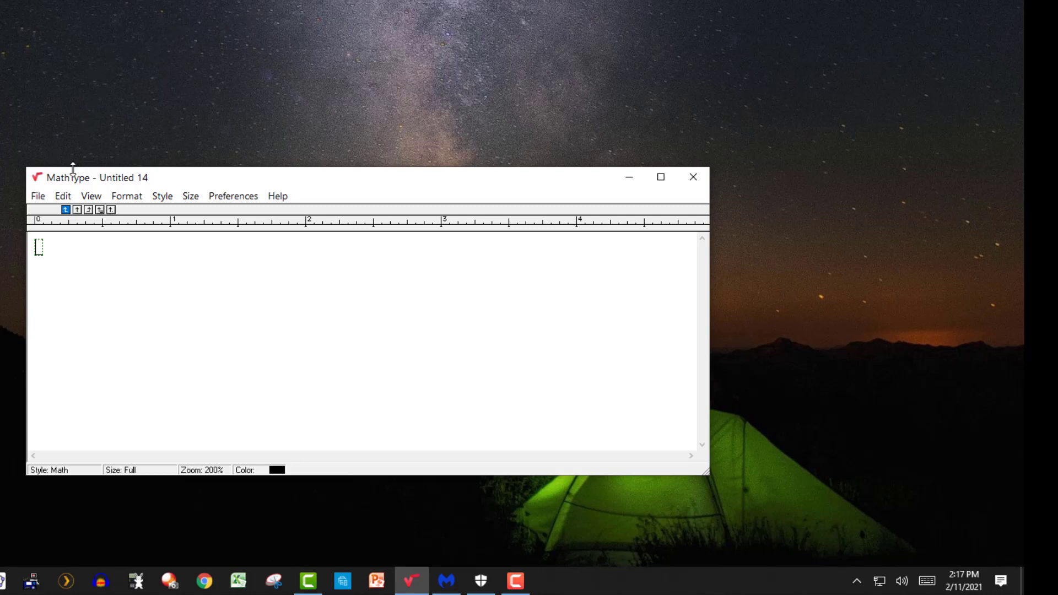
Turn the Equation toolbar back on with View > Toolbar.
left_click(88, 198)
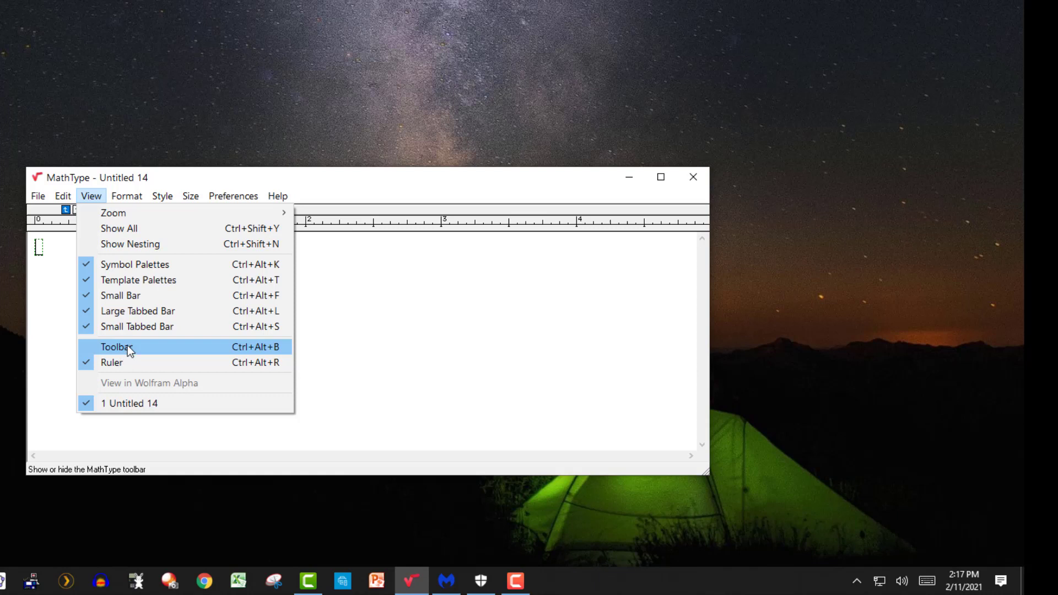
left_click(125, 346)
left_click(226, 197)
mouse_move(279, 197)
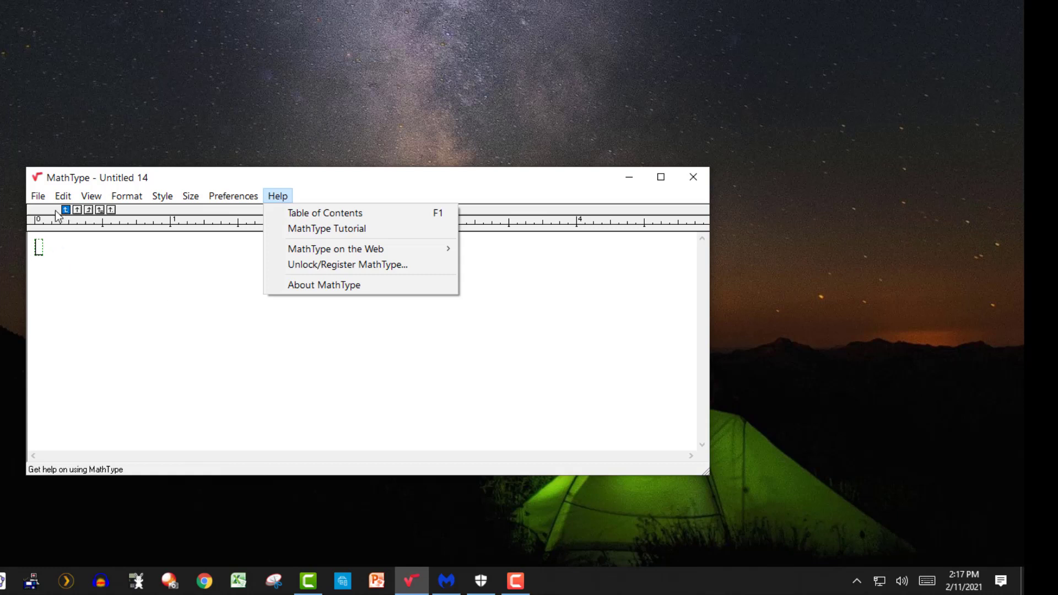
mouse_move(87, 201)
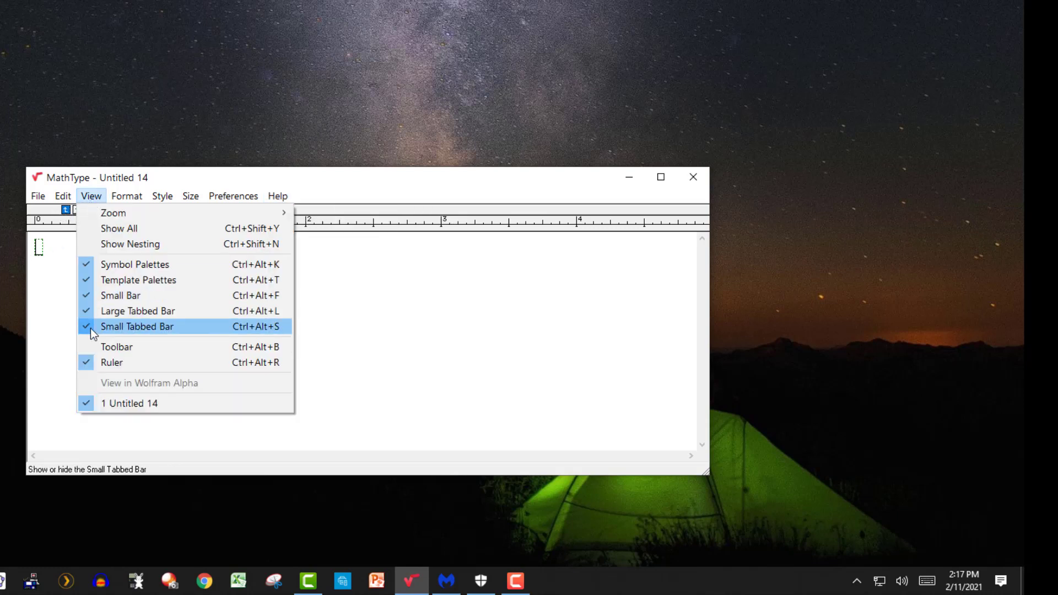
left_click(90, 344)
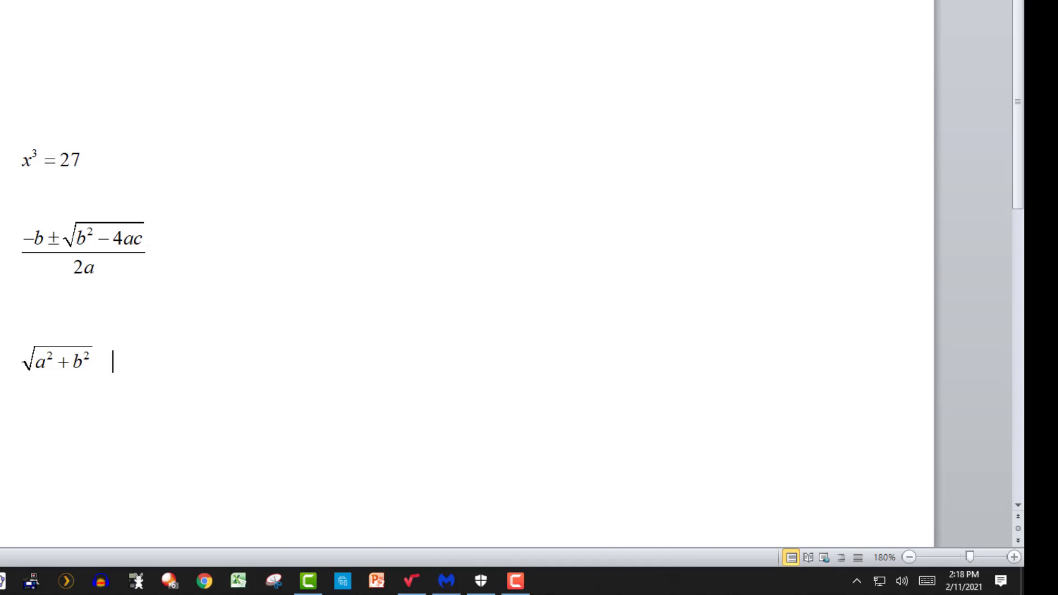
Insert x/(x+2) as a full-size fraction equation in Word, then switch to MathType's Untitled 14 window.
key("ctrl+alt+q")
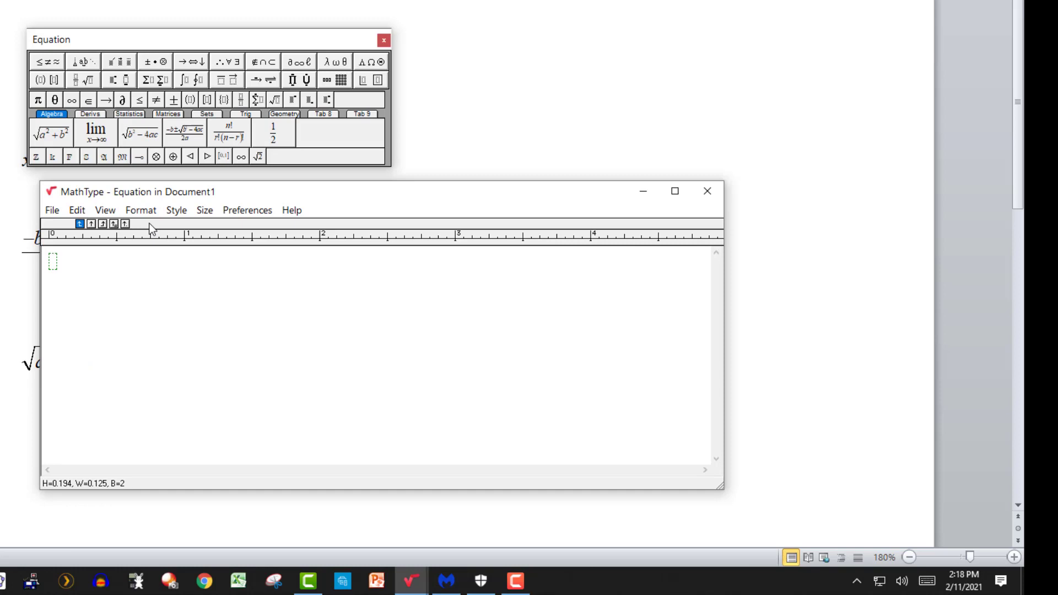
left_click(81, 87)
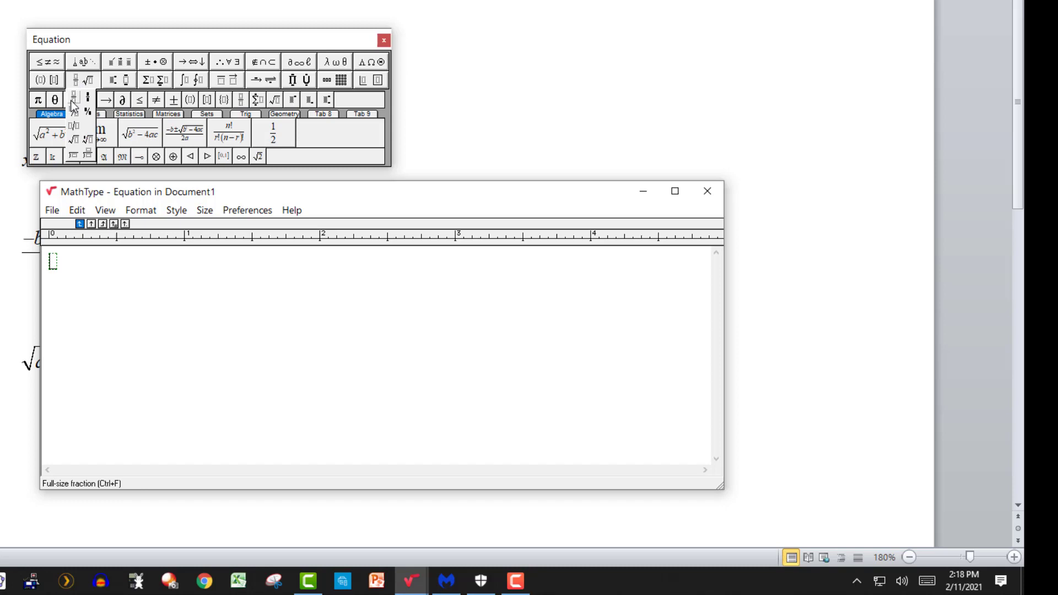
left_click(72, 102)
type("x")
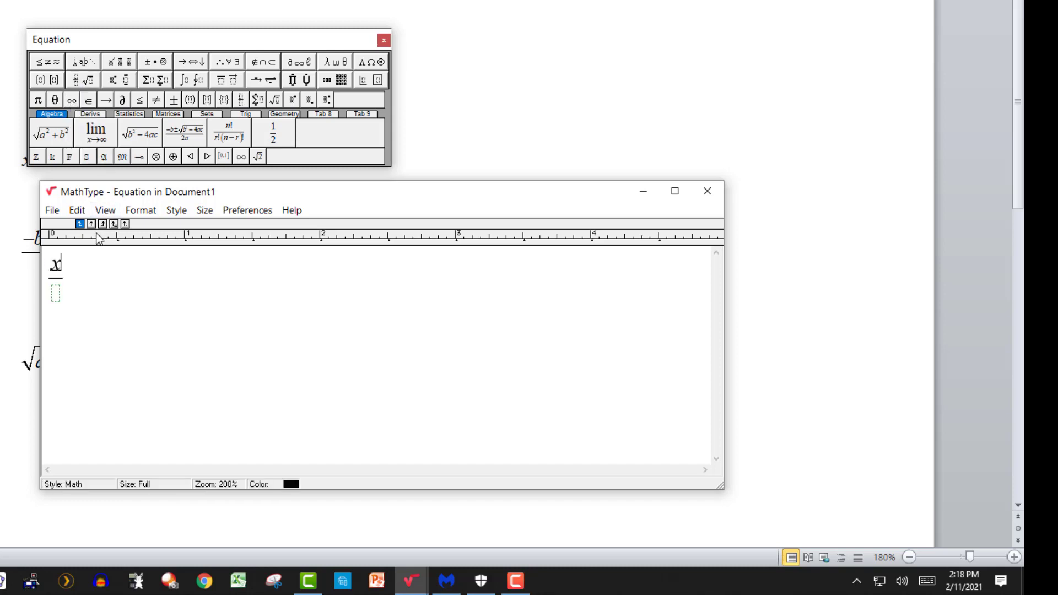
left_click(58, 296)
type("x+2")
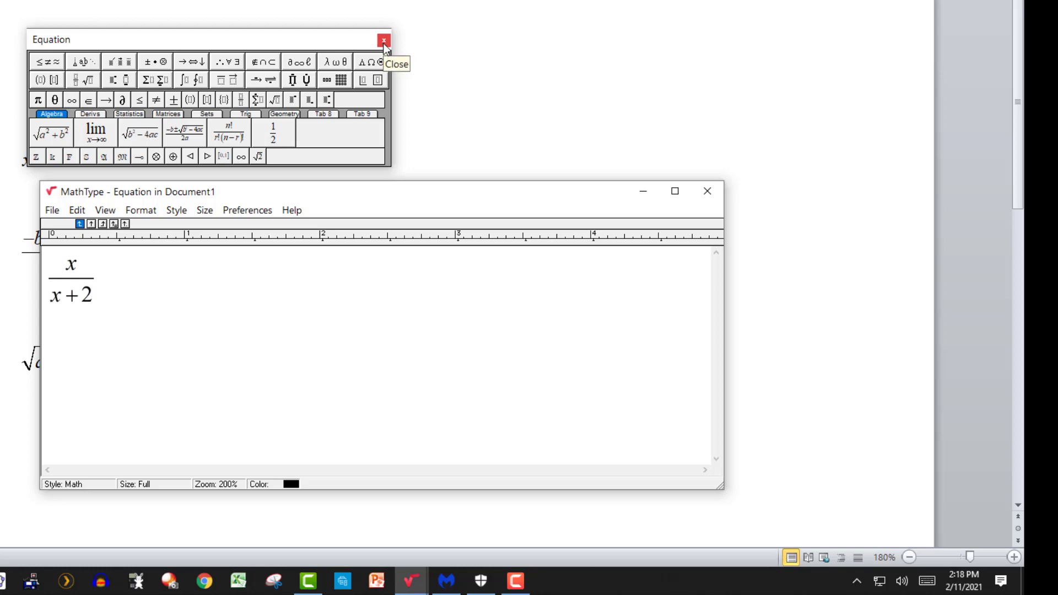
left_click(711, 196)
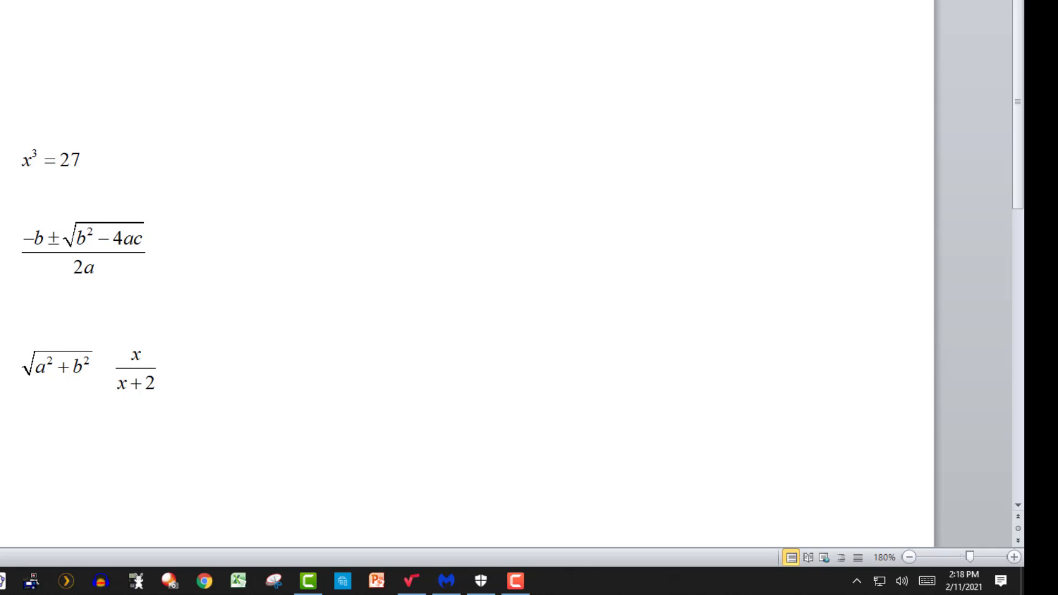
key("ctrl+alt+q")
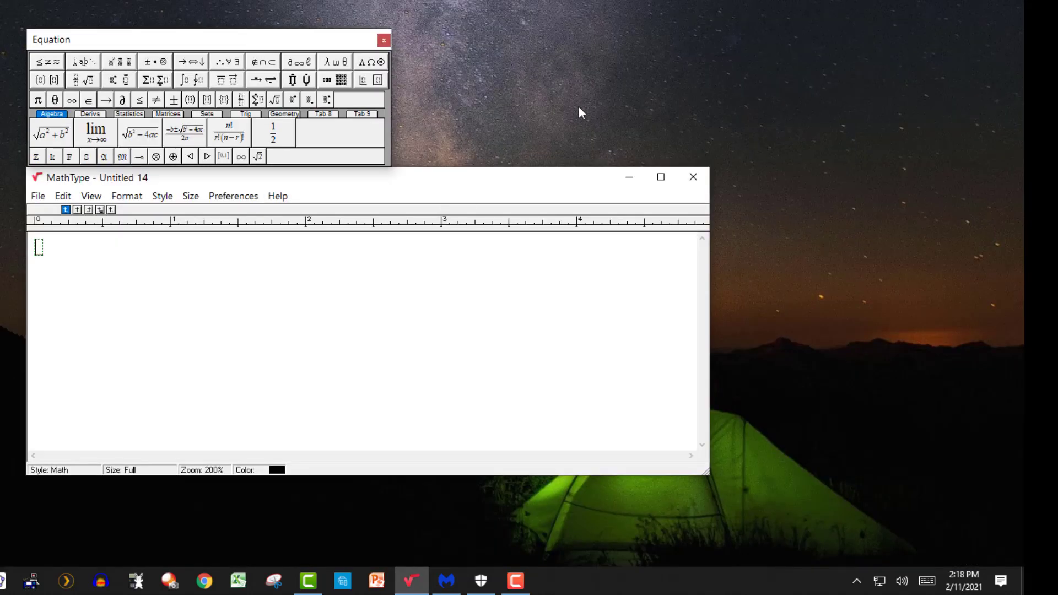
Close the floating Equation toolbar and confirm Toolbar is unchecked in the View menu.
left_click(597, 80)
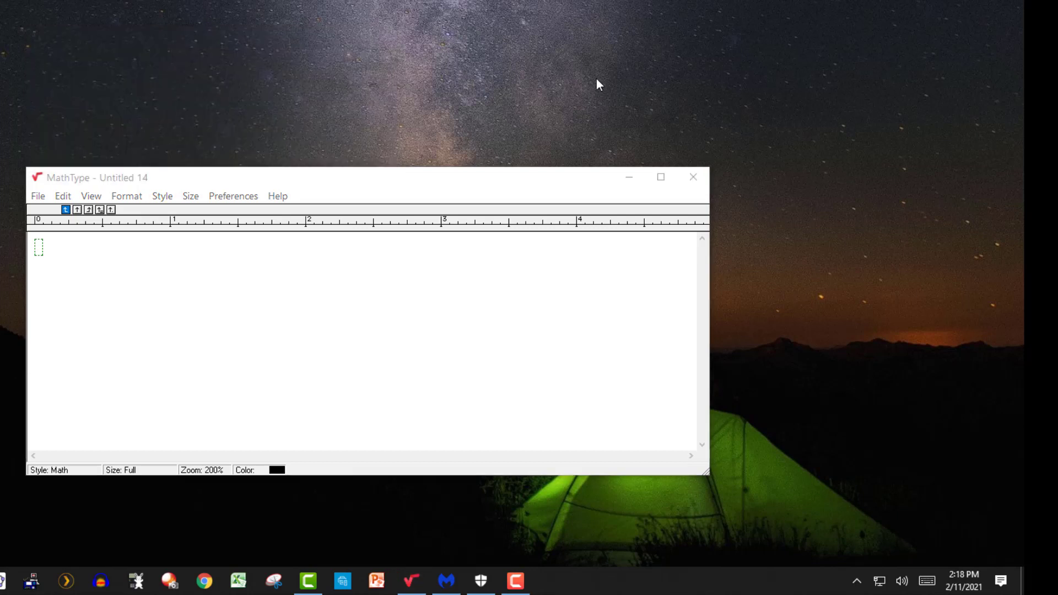
left_click(93, 196)
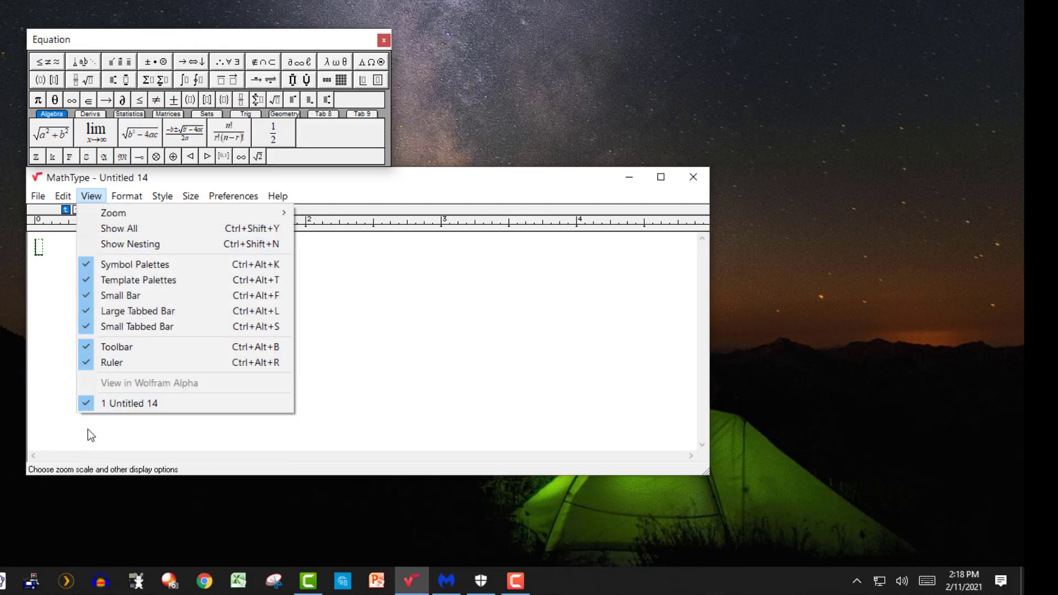
left_click(494, 109)
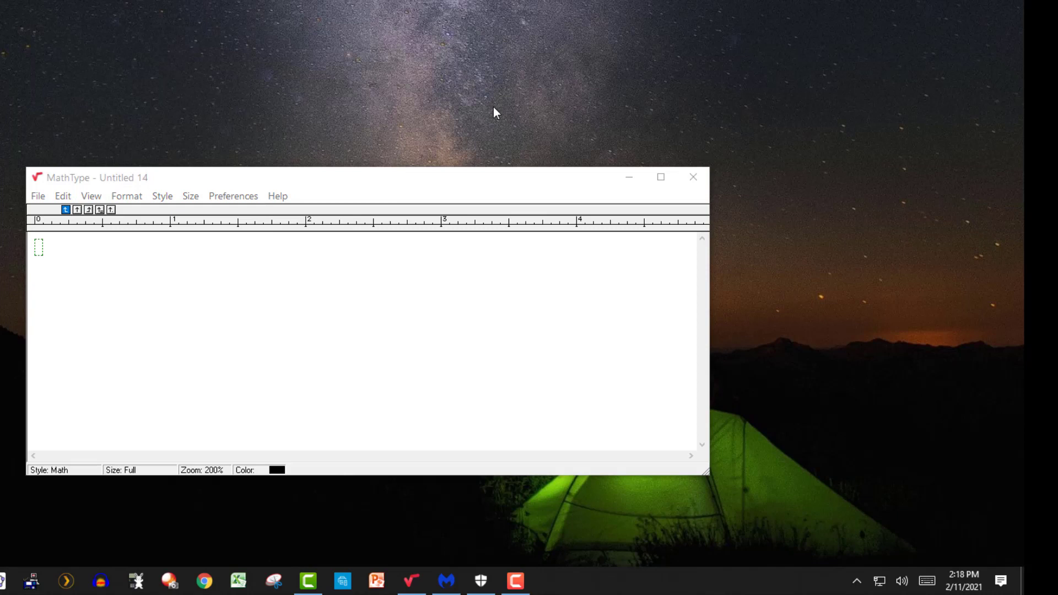
left_click(495, 264)
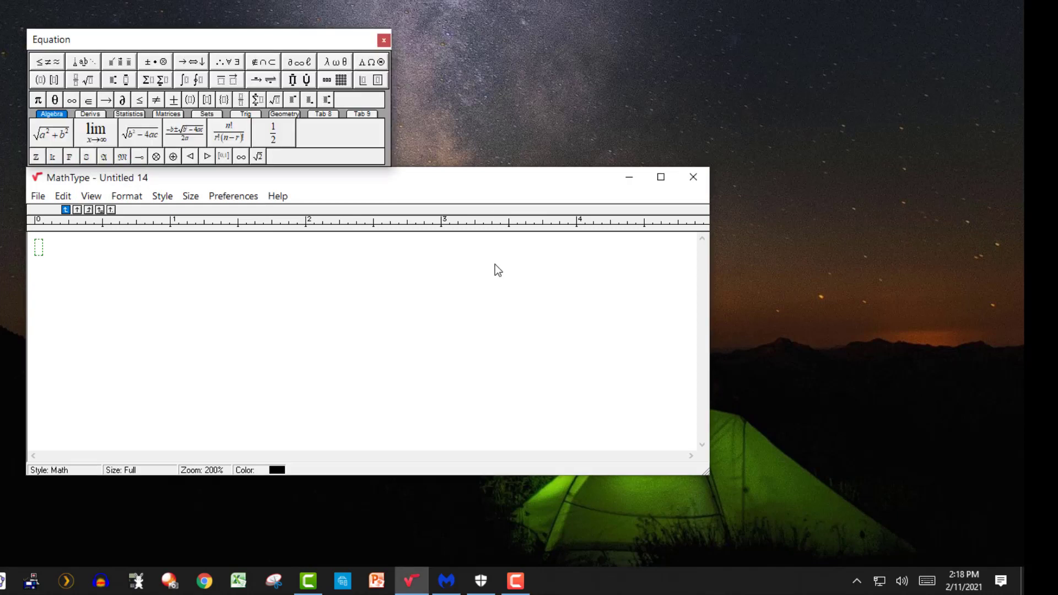
left_click(527, 126)
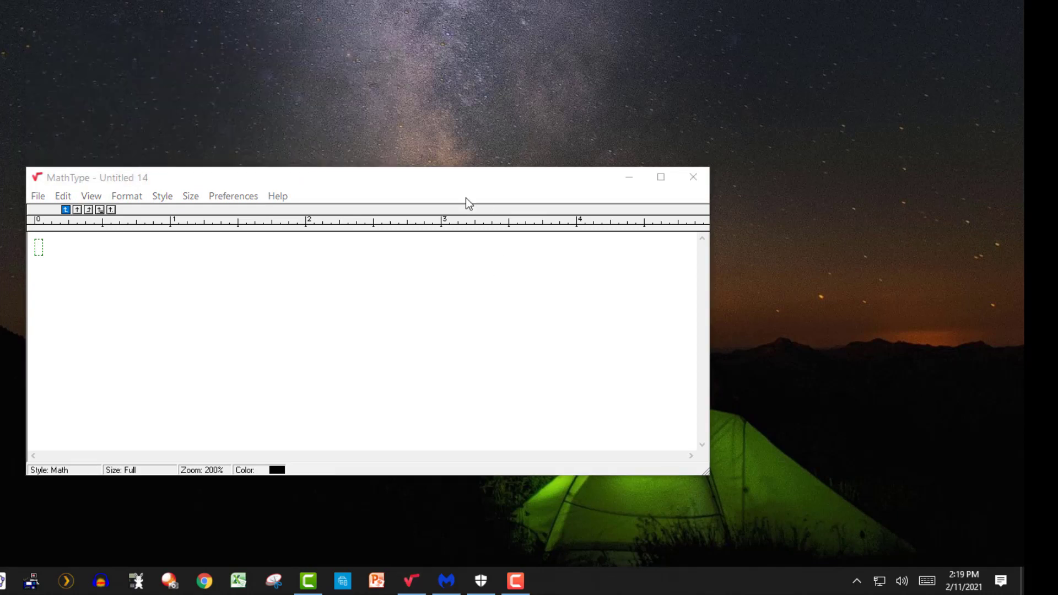
left_click(435, 271)
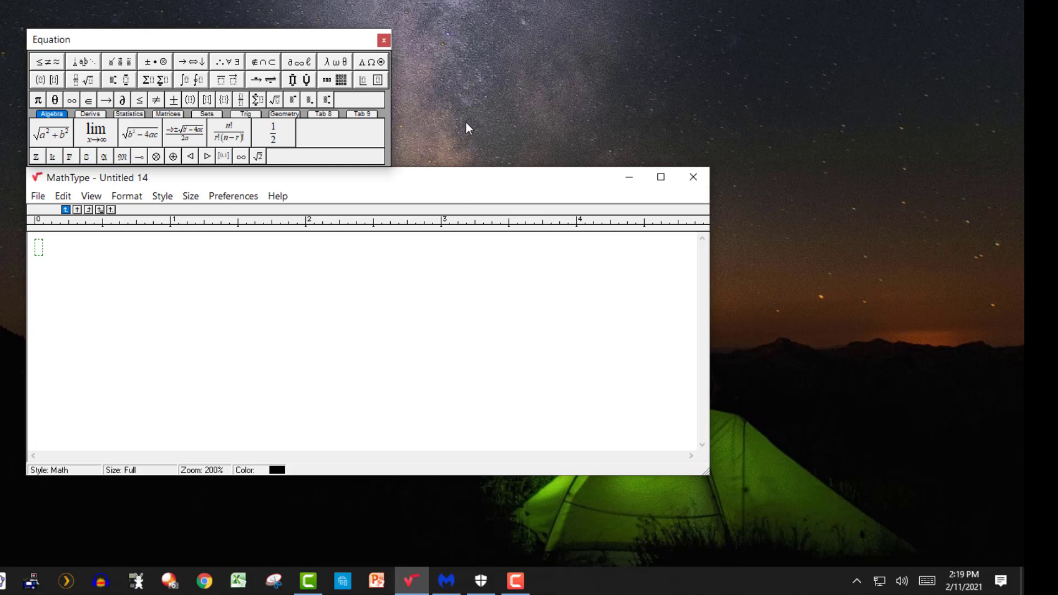
left_click(384, 40)
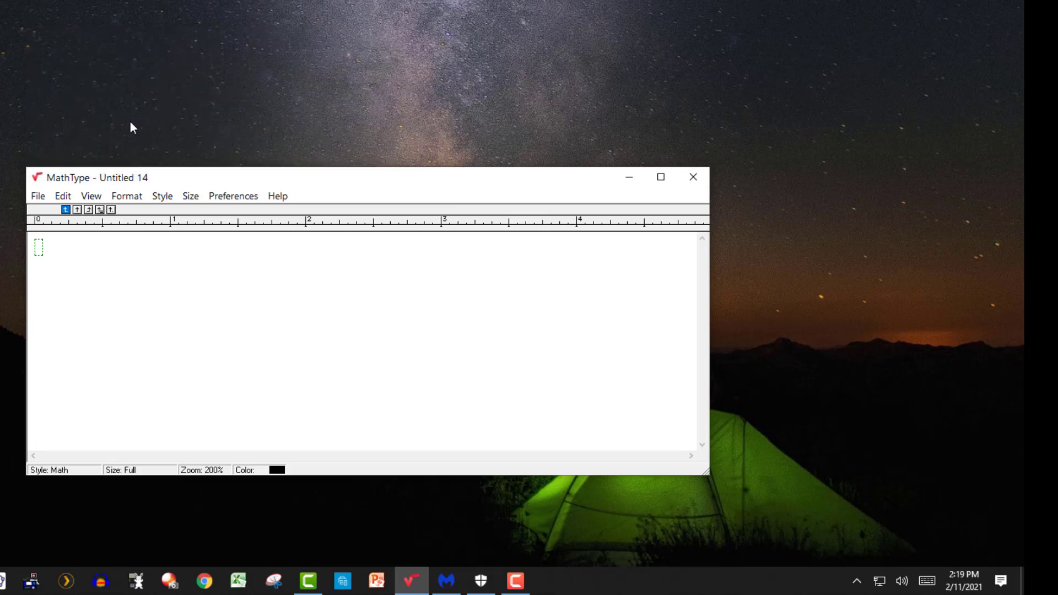
left_click(98, 198)
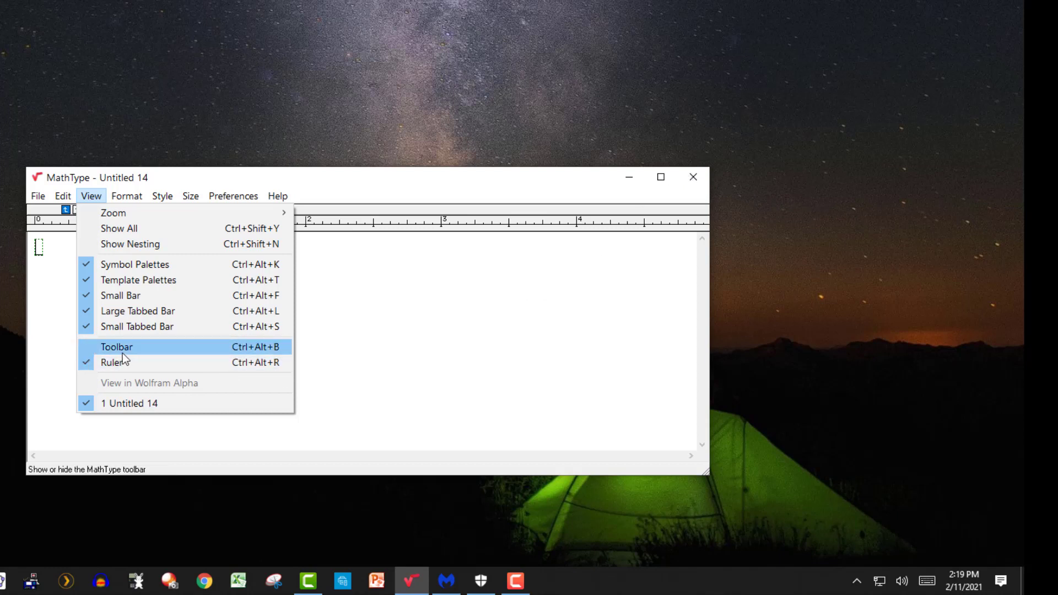
Dismiss the View menu and use Ctrl+Alt+B to show the Equation toolbar again.
left_click(928, 21)
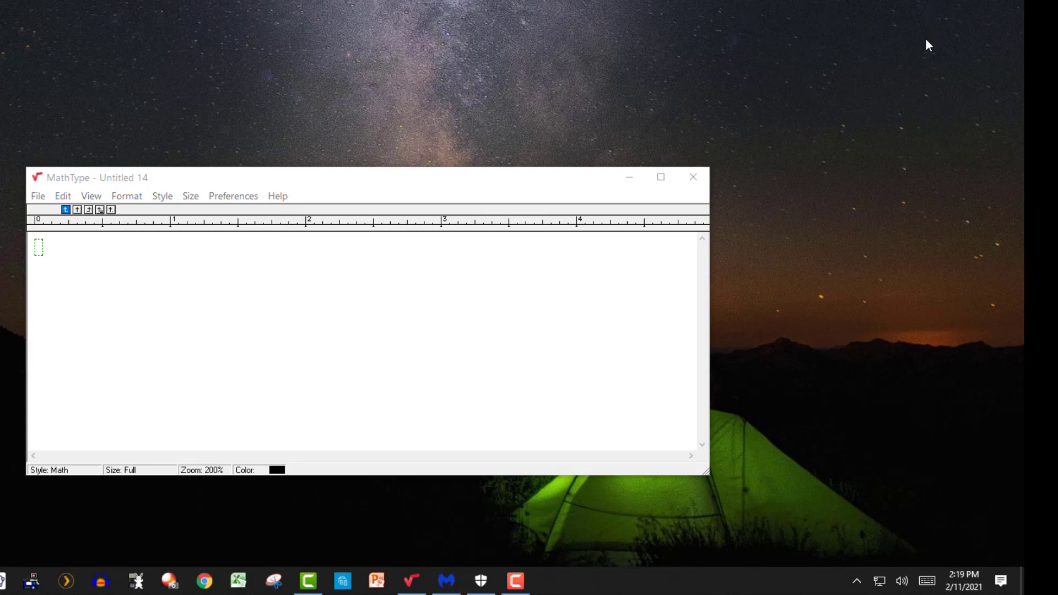
left_click(226, 196)
left_click(248, 183)
key("ctrl+alt+b")
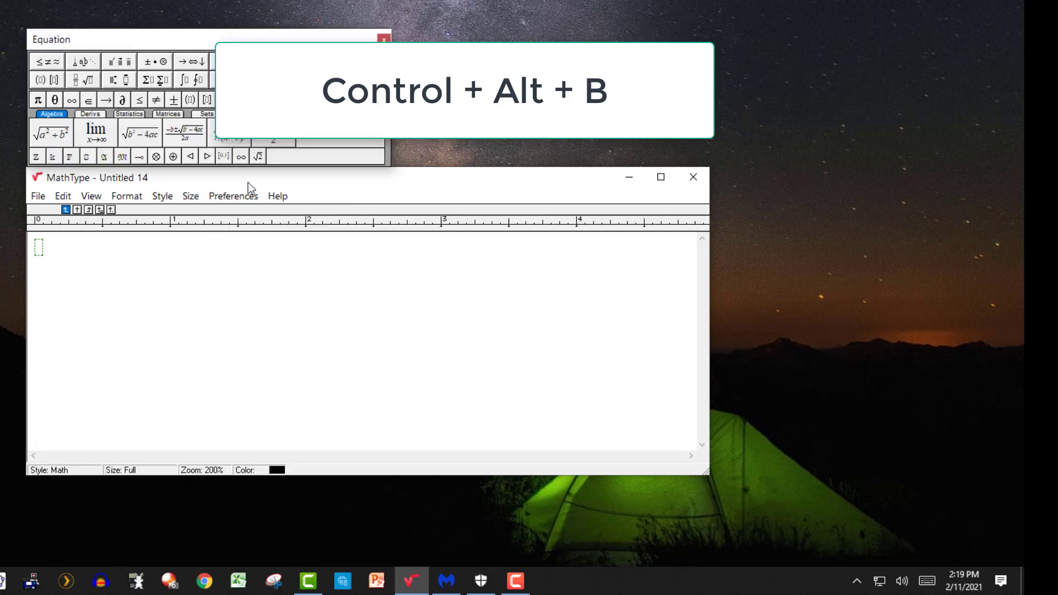